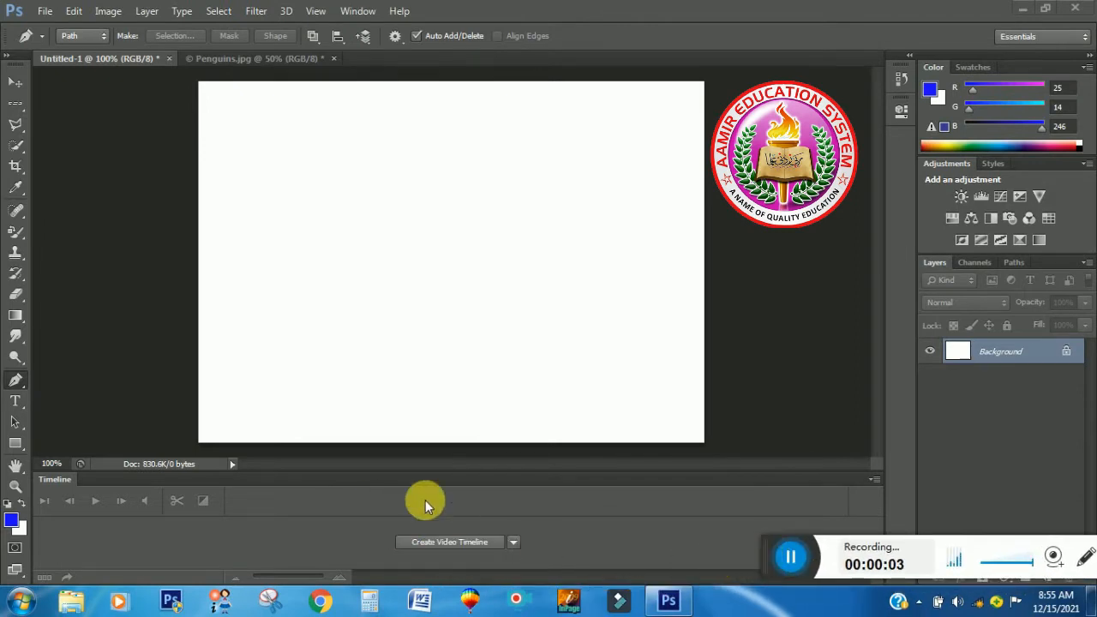
click(26, 386)
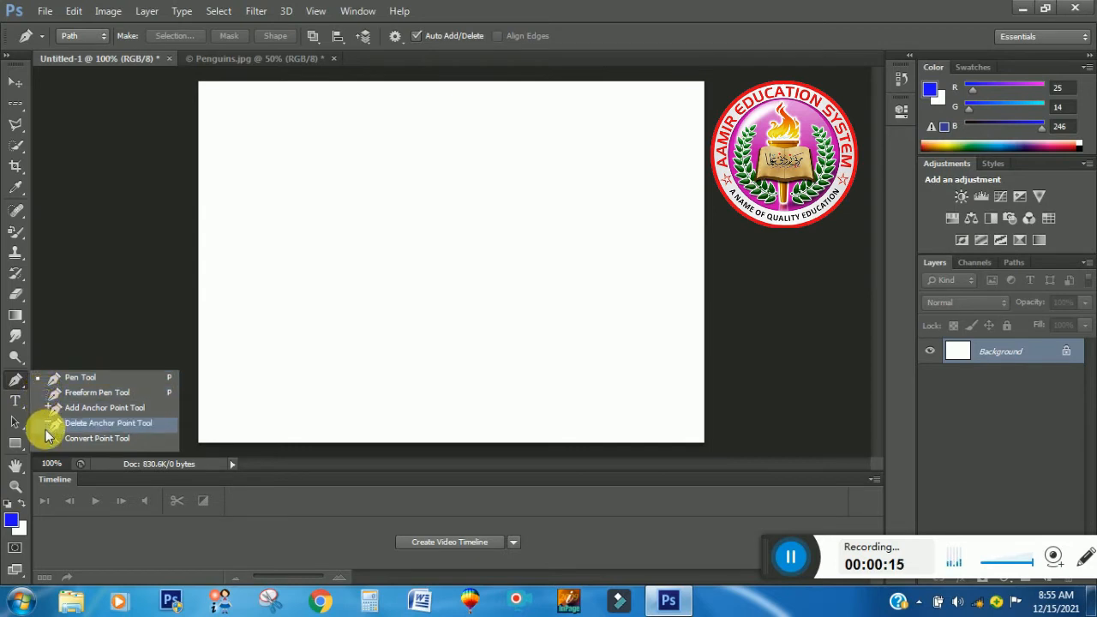
click(47, 435)
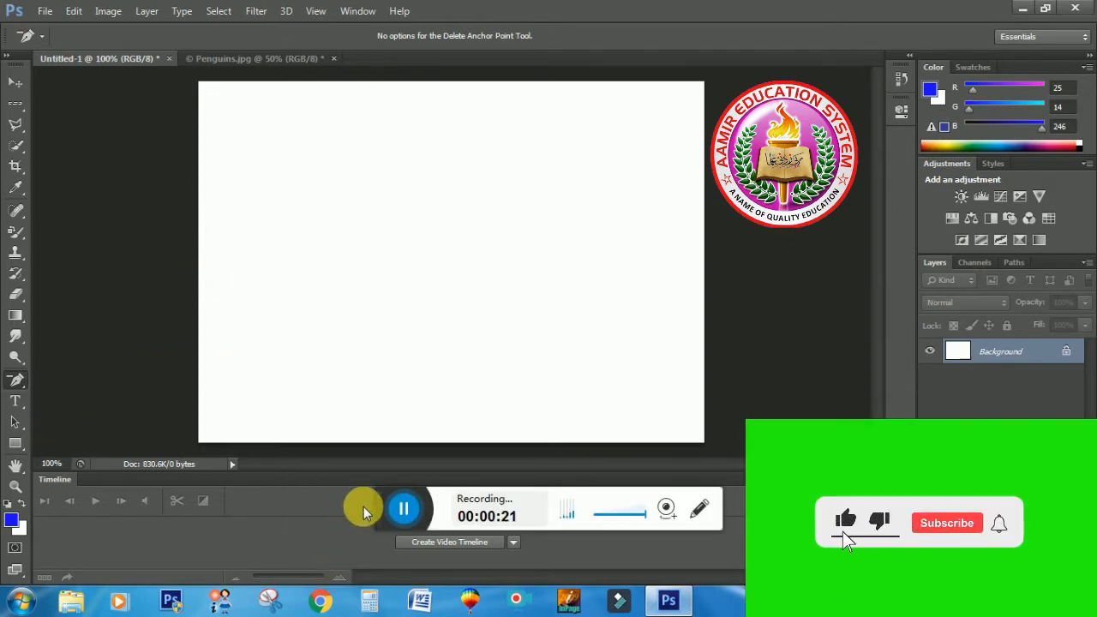
drag(380, 507, 713, 540)
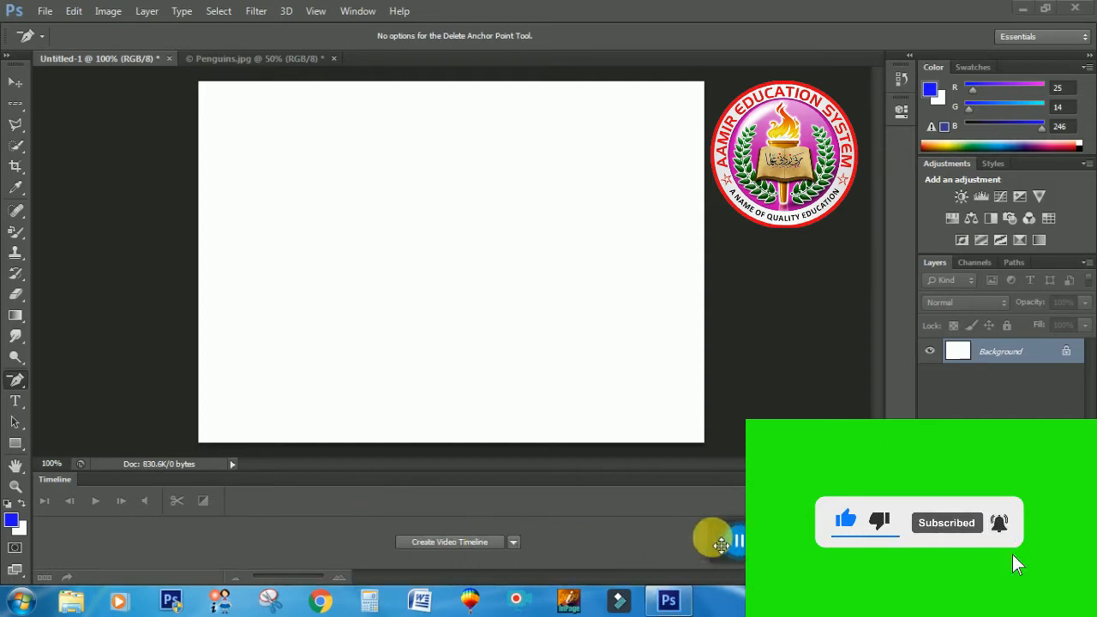
click(19, 384)
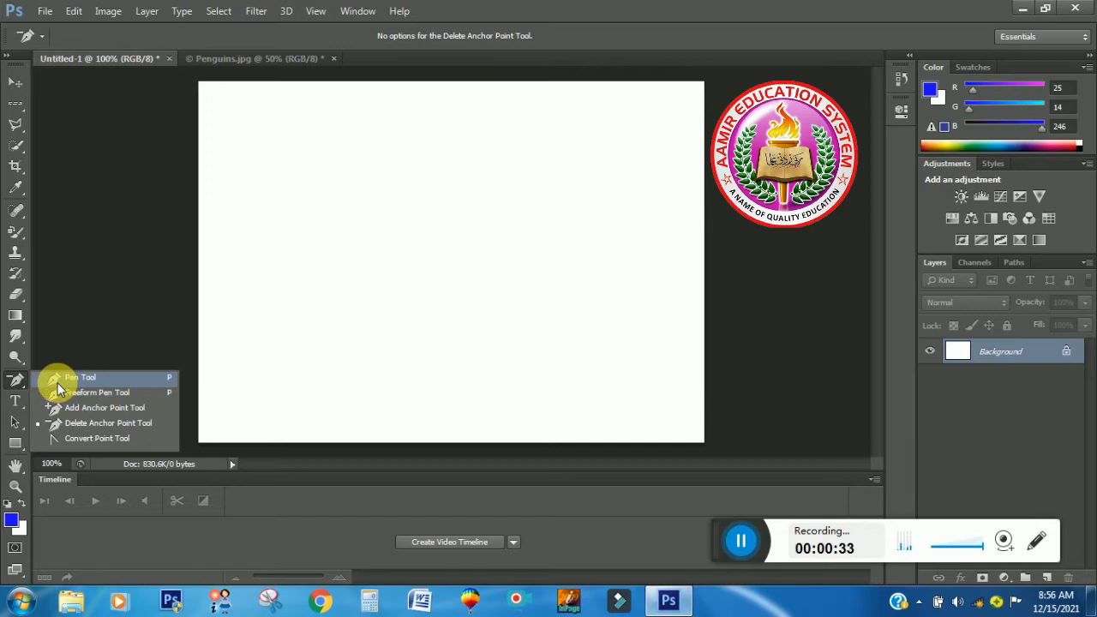
click(57, 383)
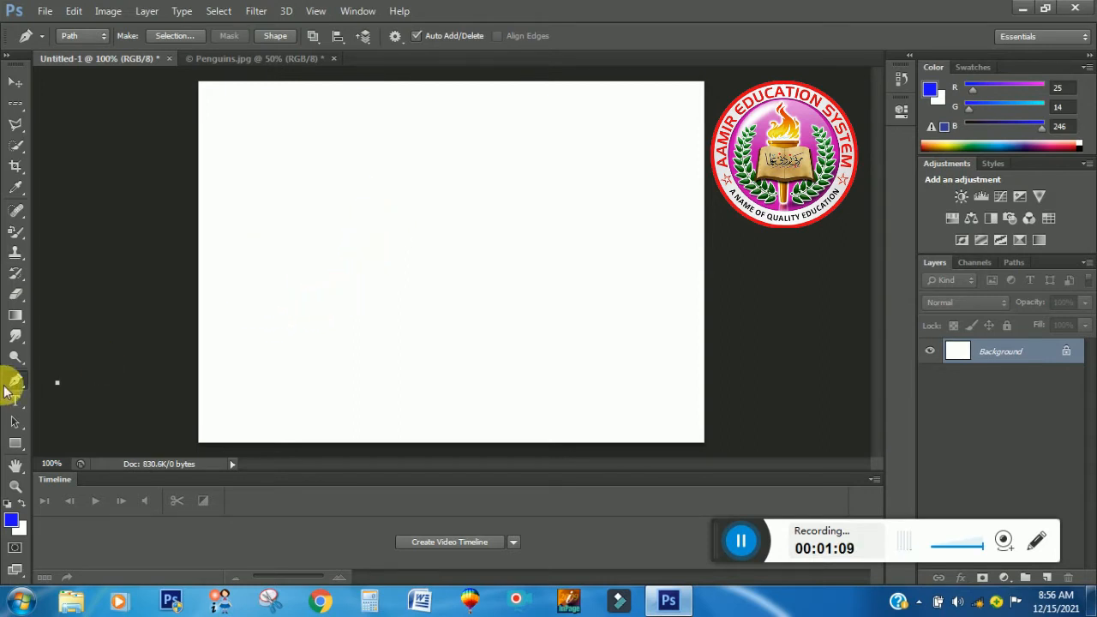
click(269, 244)
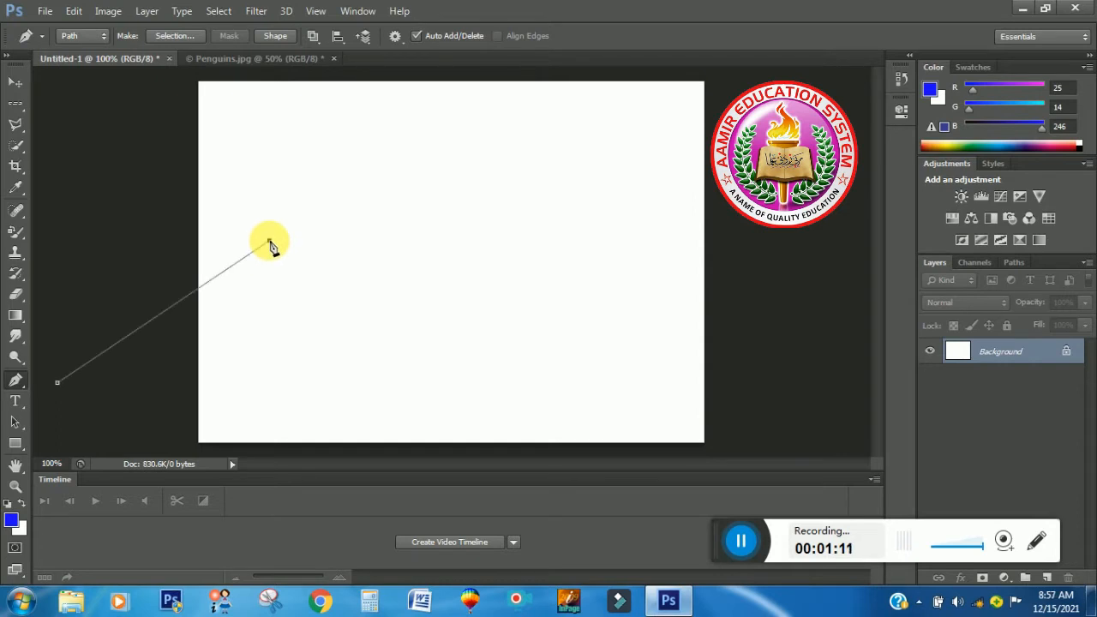
key(ctrl+z)
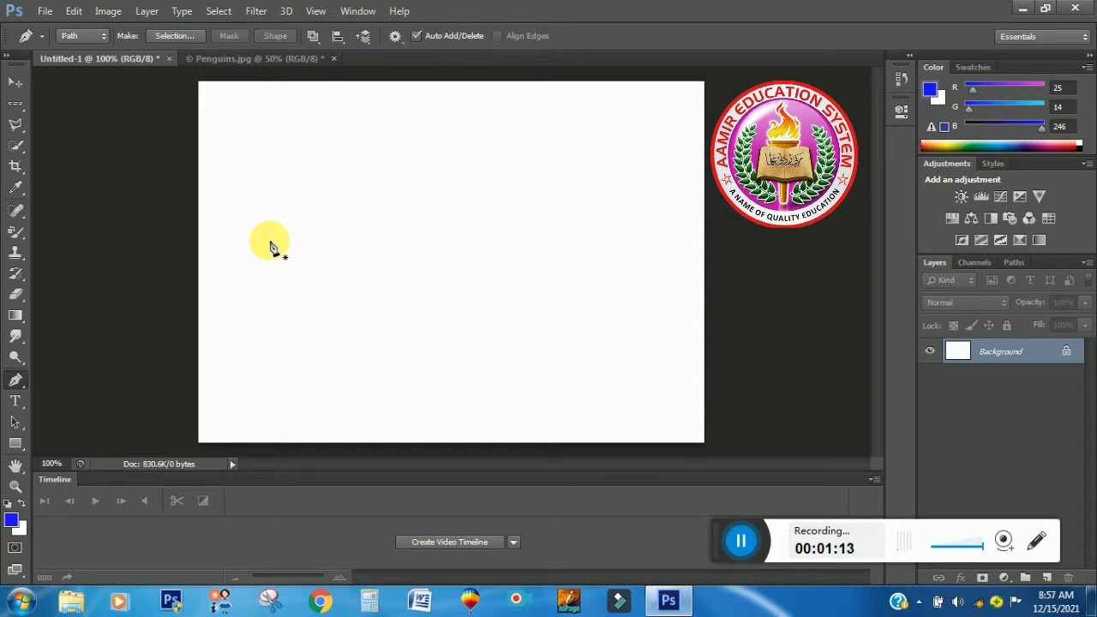
Step: Draw a closed five-pointed star path with crossing lines, about 249 × 213 px, using the Pen tool in Path mode
click(271, 234)
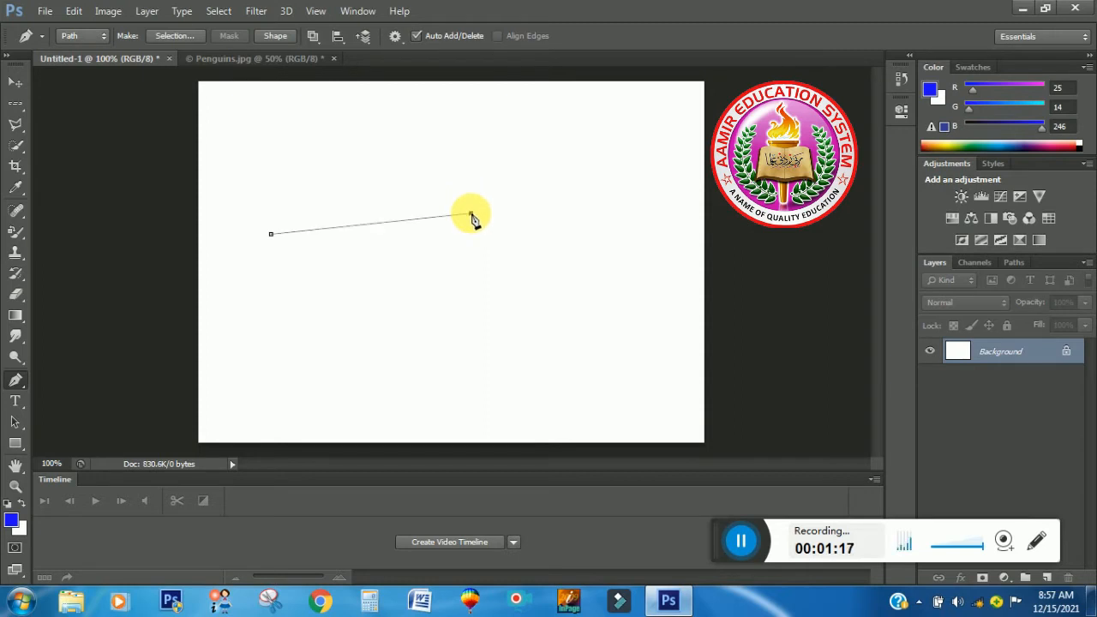
click(337, 331)
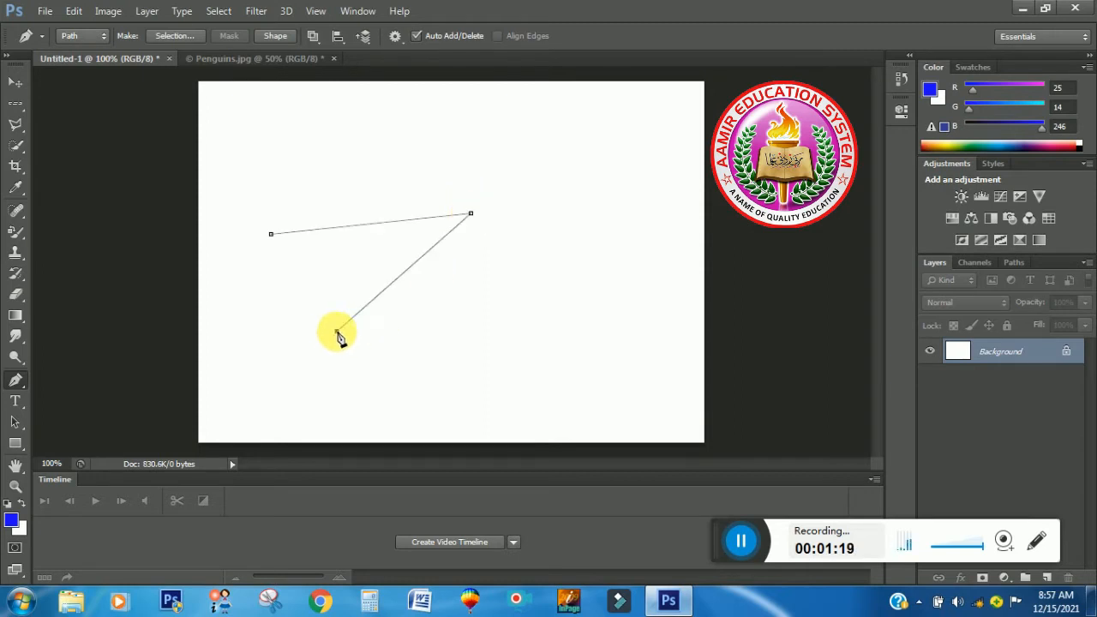
click(356, 160)
click(456, 288)
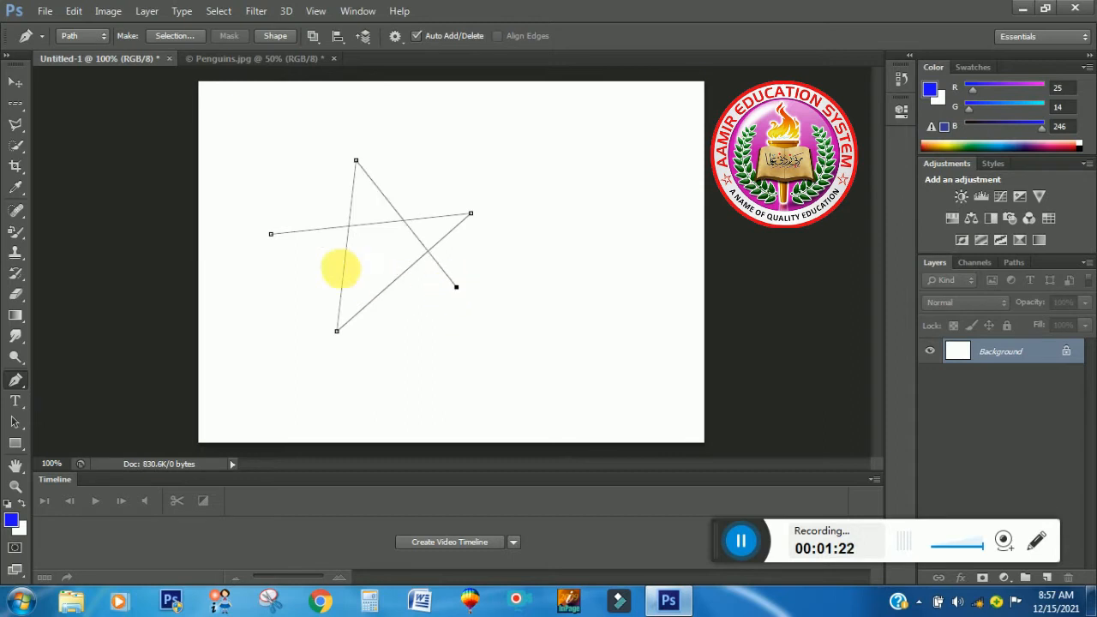
click(272, 234)
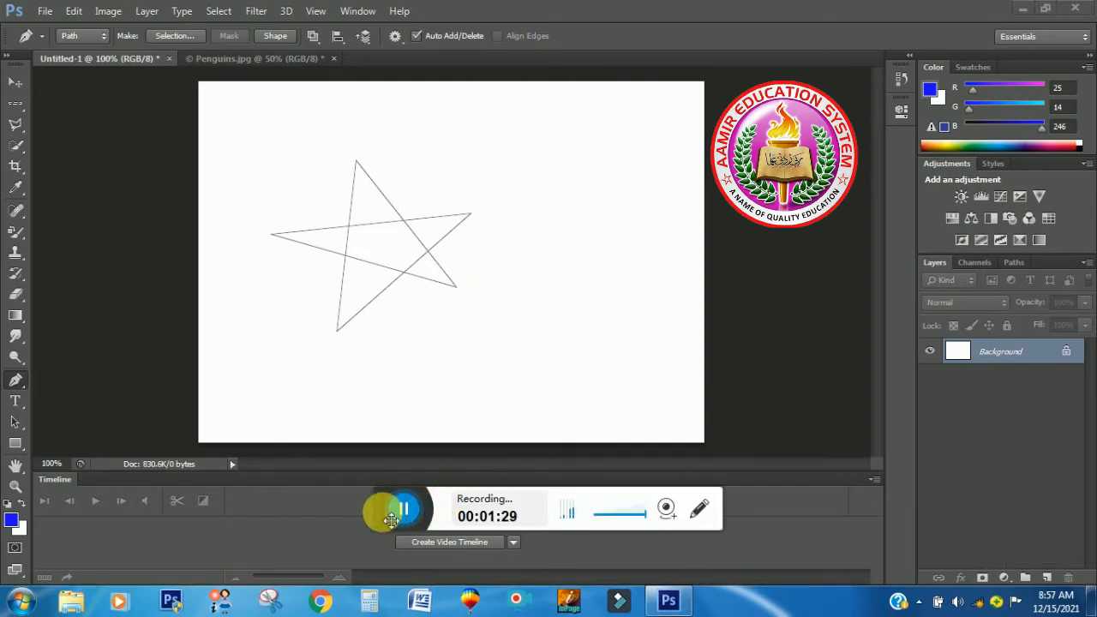
drag(385, 519, 654, 554)
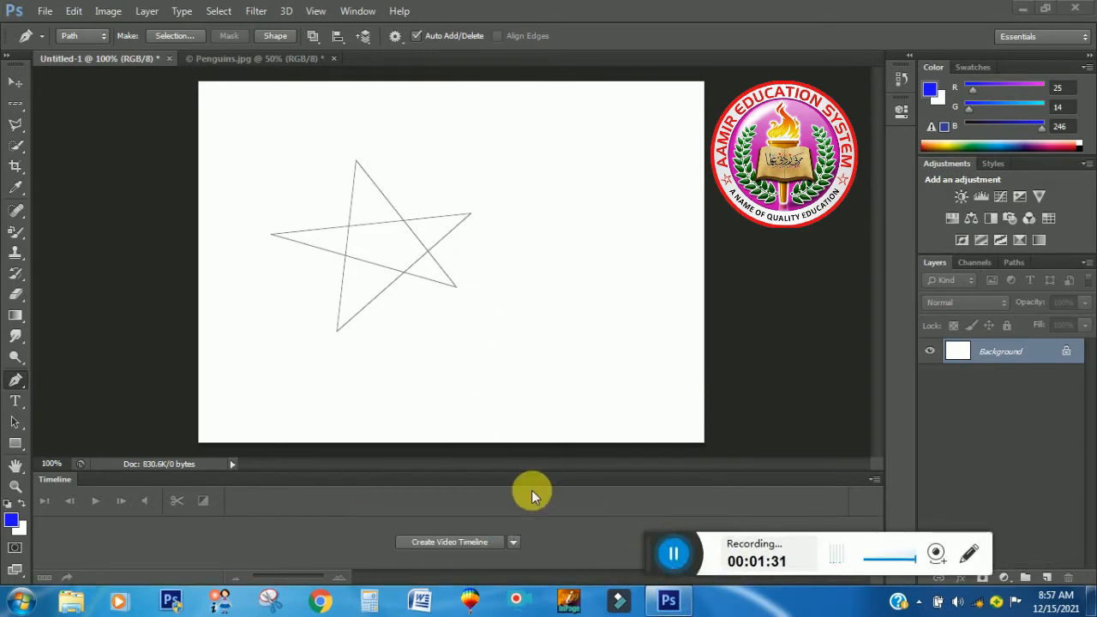
Step: Switch the Pen tool to Shape mode and draw a closed nine-point blue shape about 188 × 169 px in the canvas's upper right
click(103, 36)
click(96, 45)
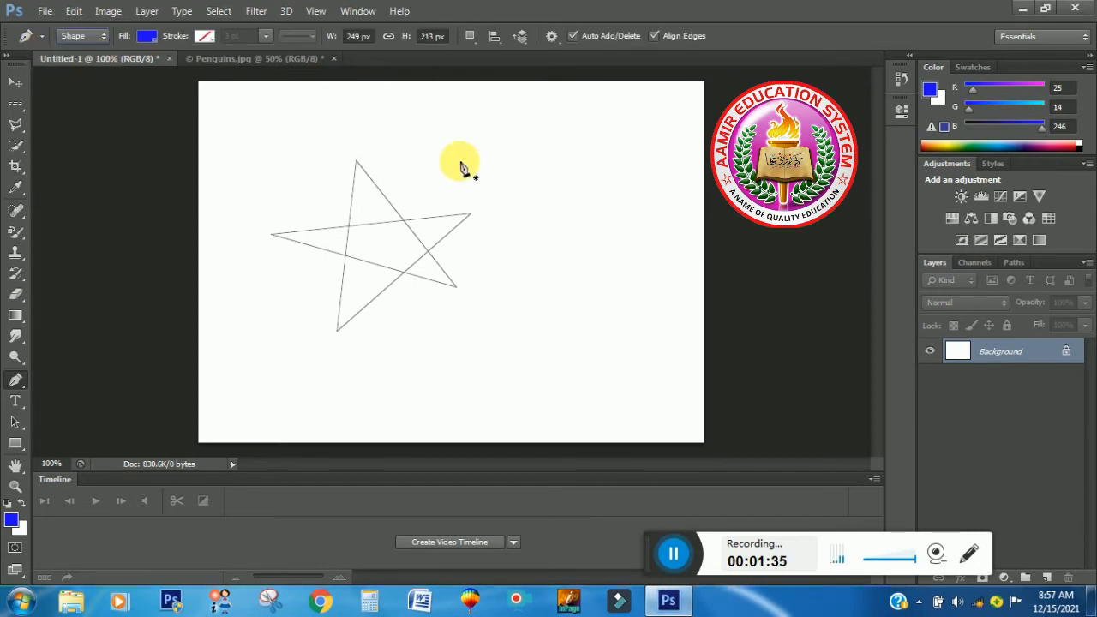
click(472, 149)
click(572, 133)
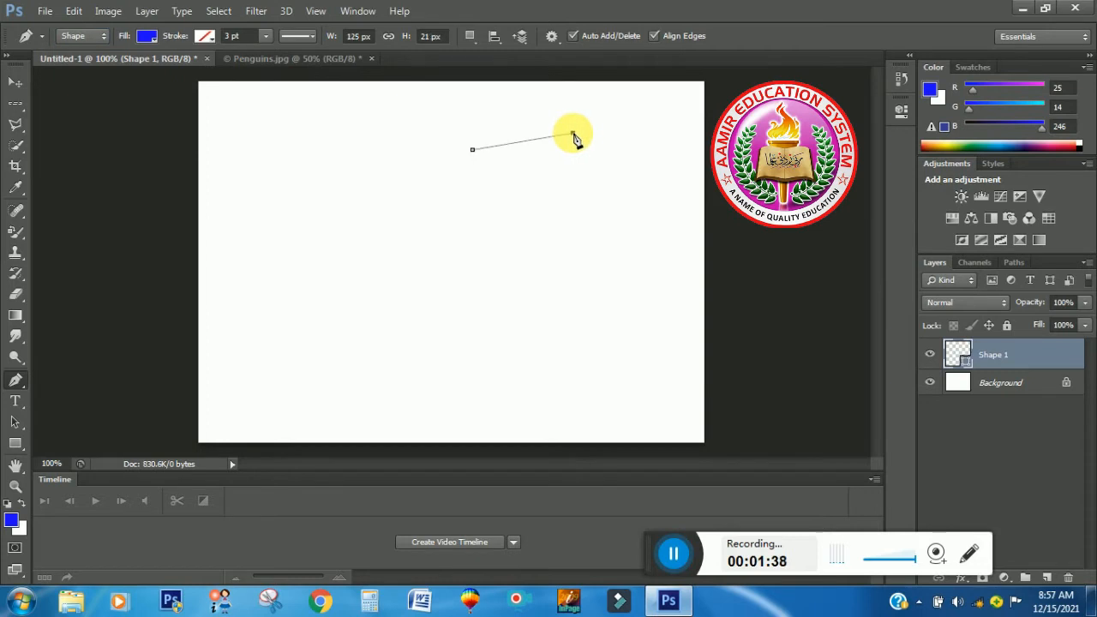
click(583, 209)
click(552, 240)
click(507, 259)
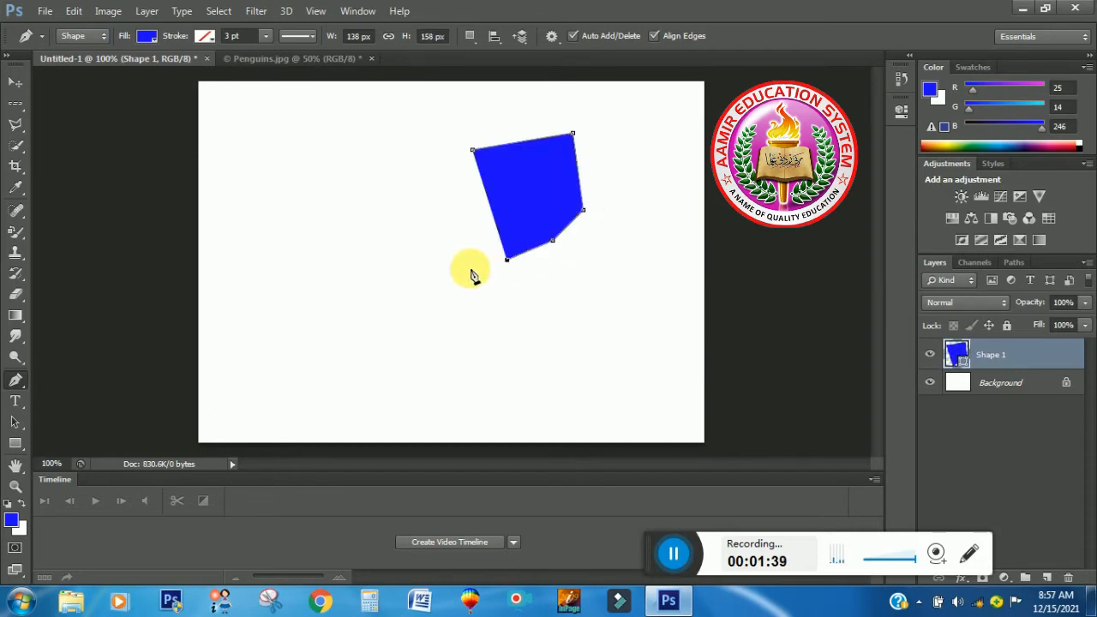
click(469, 269)
click(453, 251)
click(432, 219)
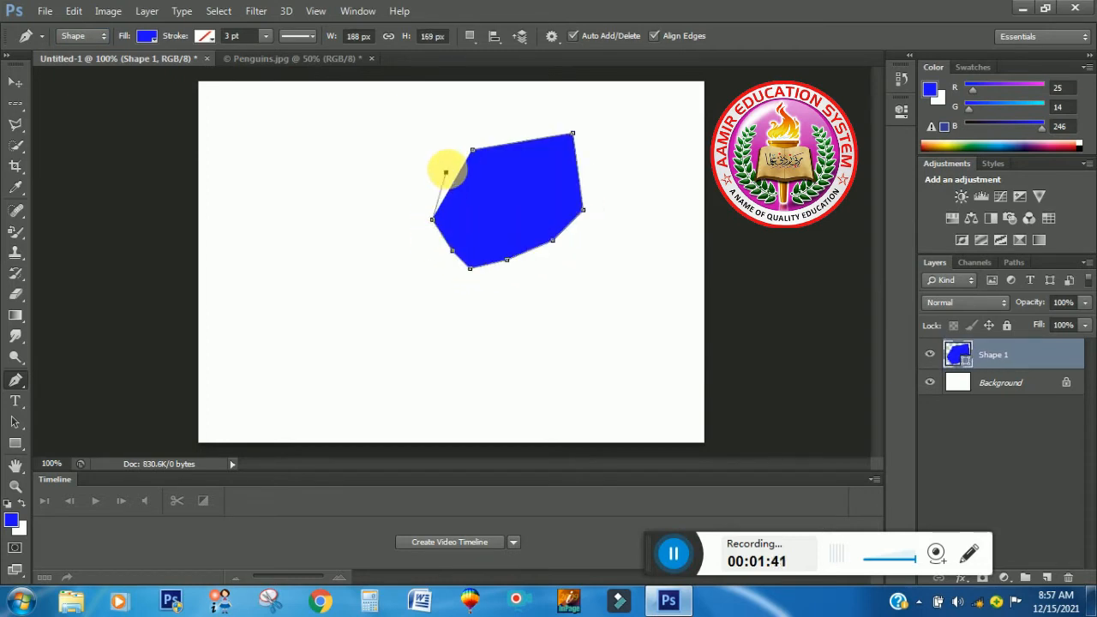
click(445, 173)
click(472, 150)
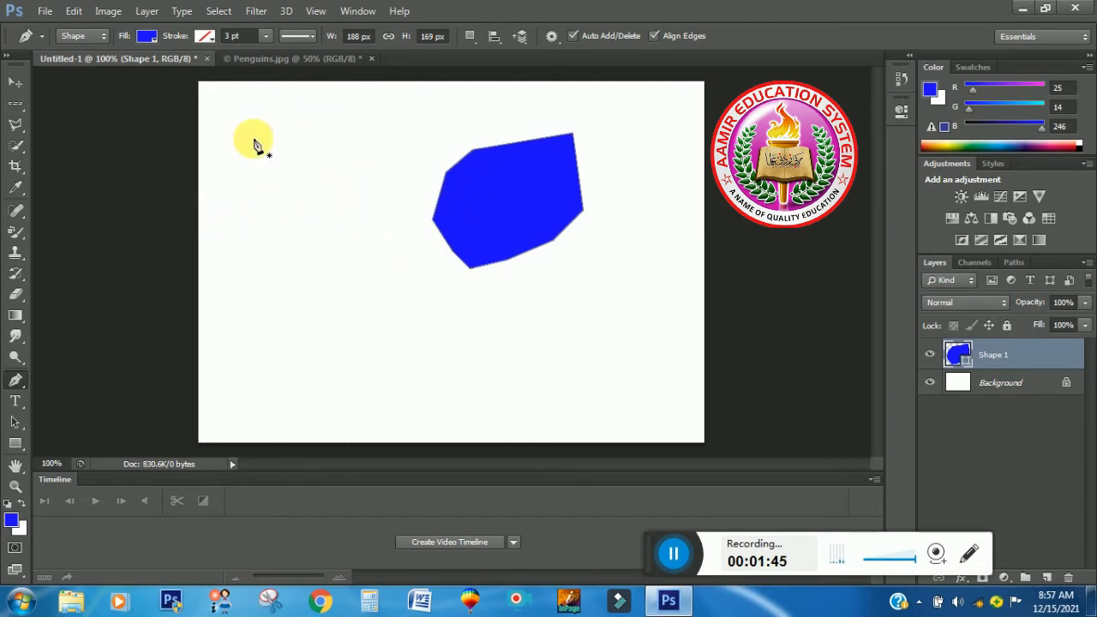
Step: Change the blue shape's fill to white and undo the stray new shape started beside it
click(151, 39)
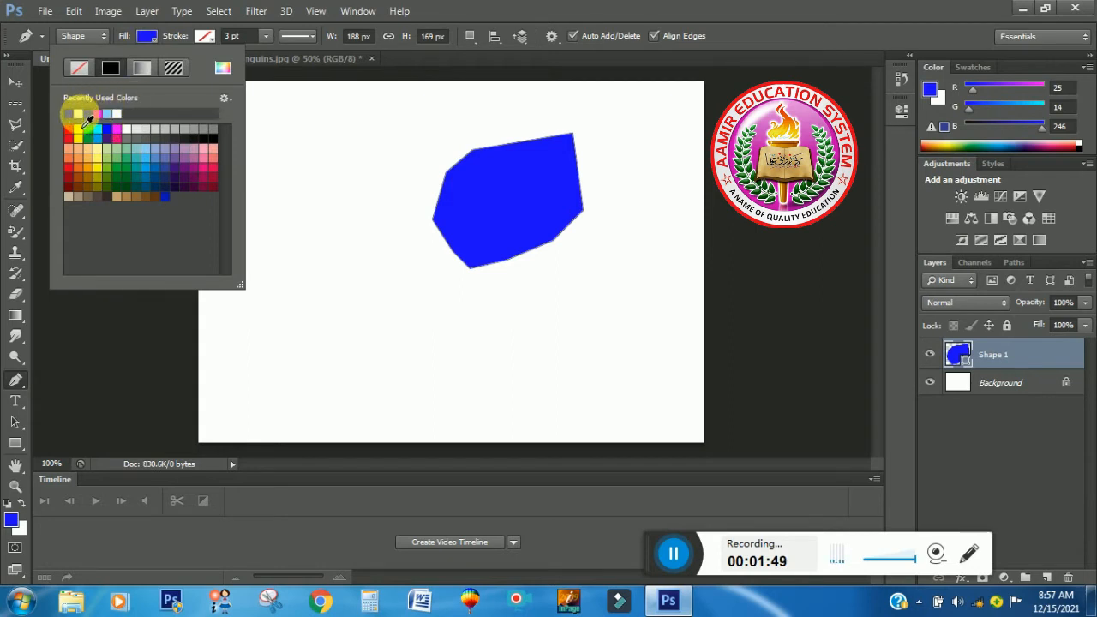
click(80, 112)
click(319, 153)
click(318, 153)
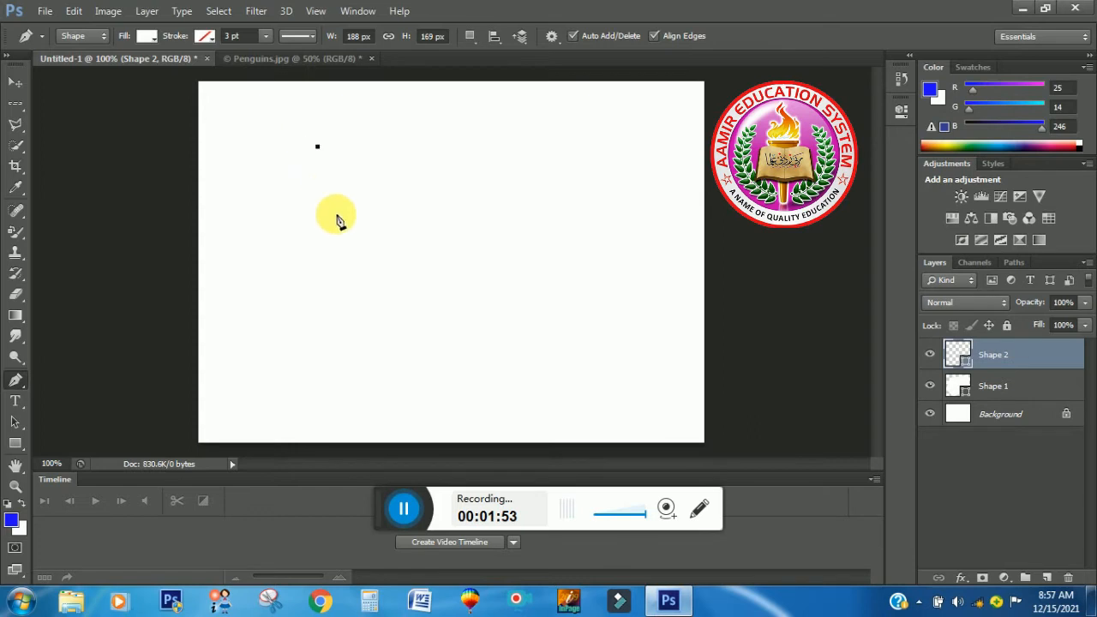
key(ctrl+z)
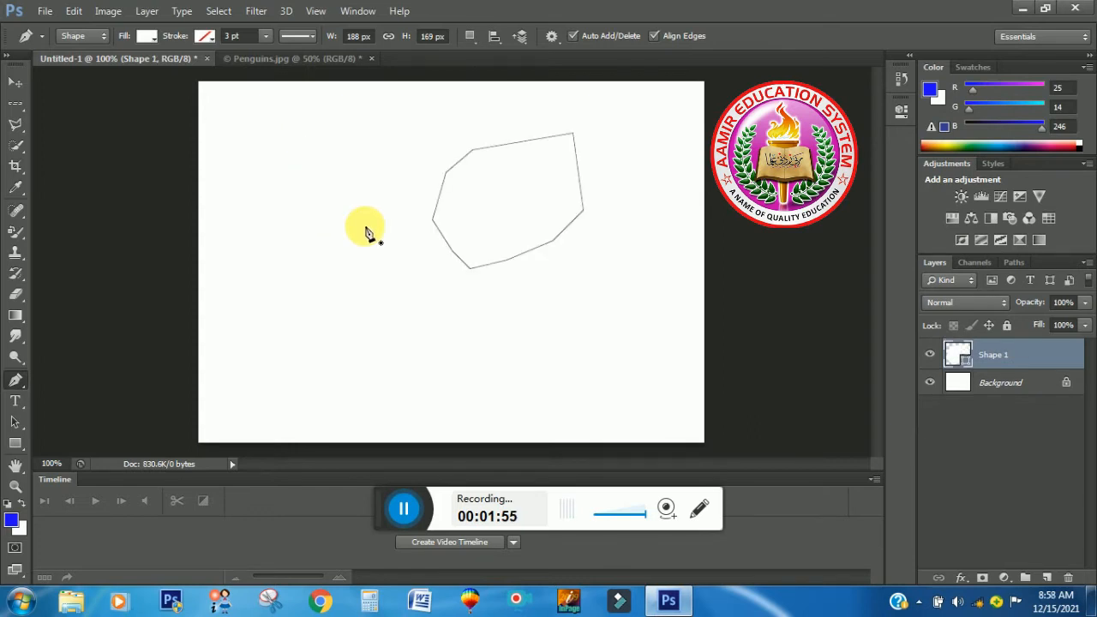
Step: Remove the nine-point shape and set the Pen tool's fill for new shapes to white
key(Delete)
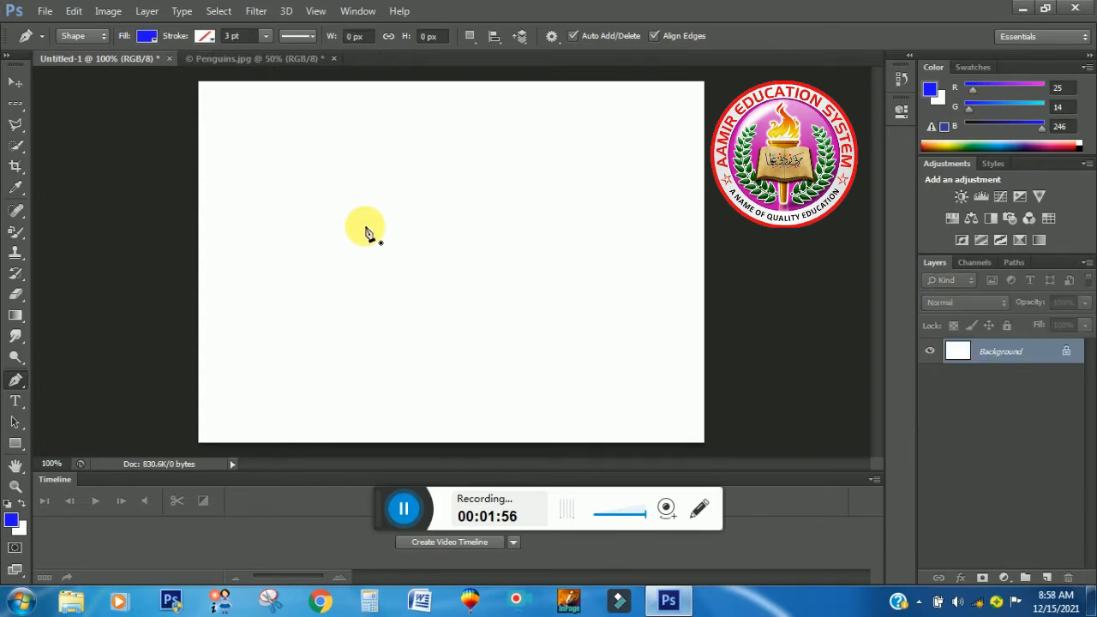
click(147, 37)
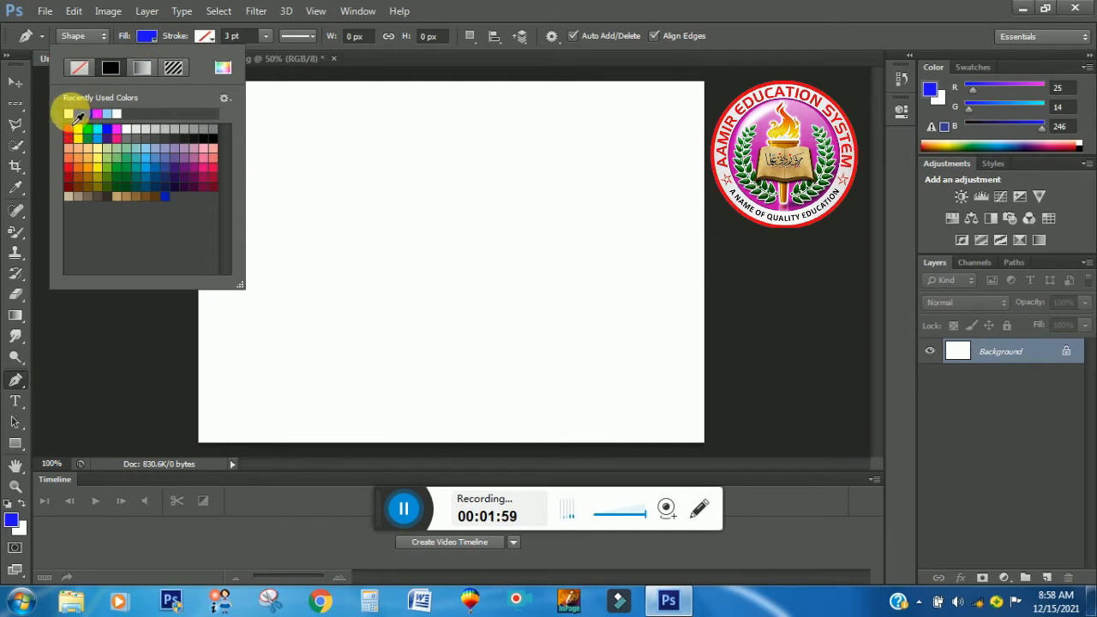
click(68, 113)
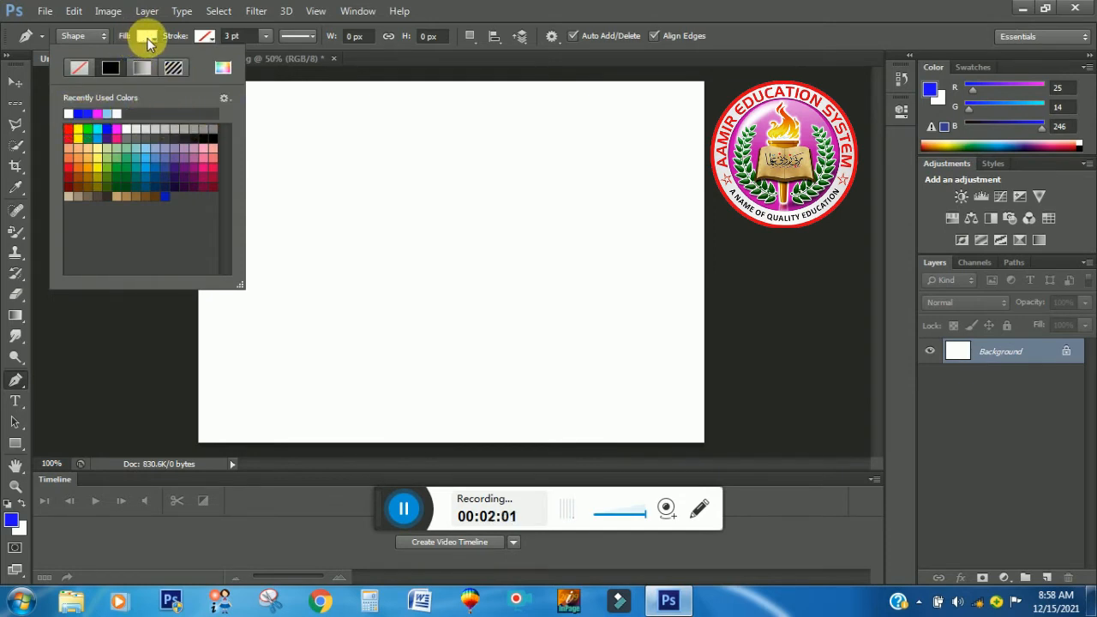
click(148, 38)
Step: Try a single curved Pen segment about 165 × 55 px by pulling out its direction handles, and undo it
click(293, 211)
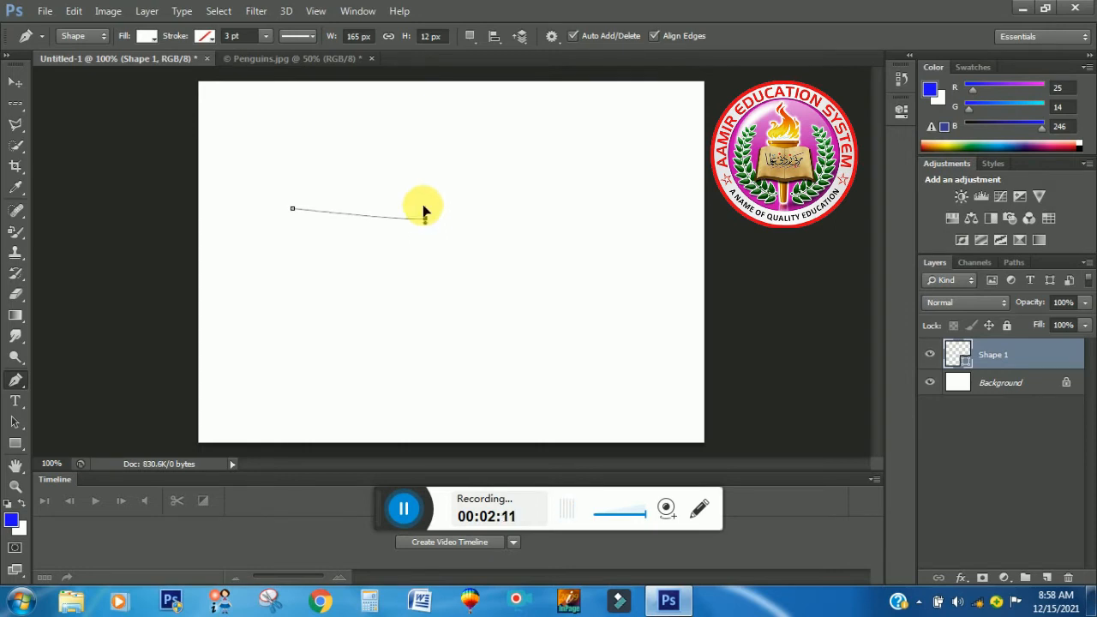
drag(414, 195, 422, 319)
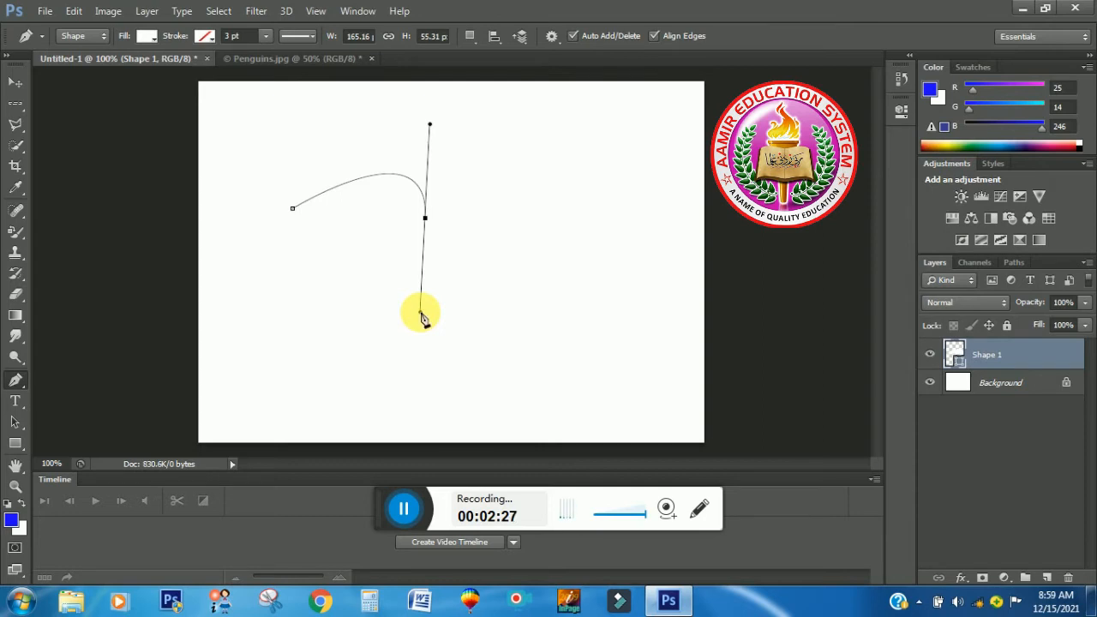
key(ctrl+z)
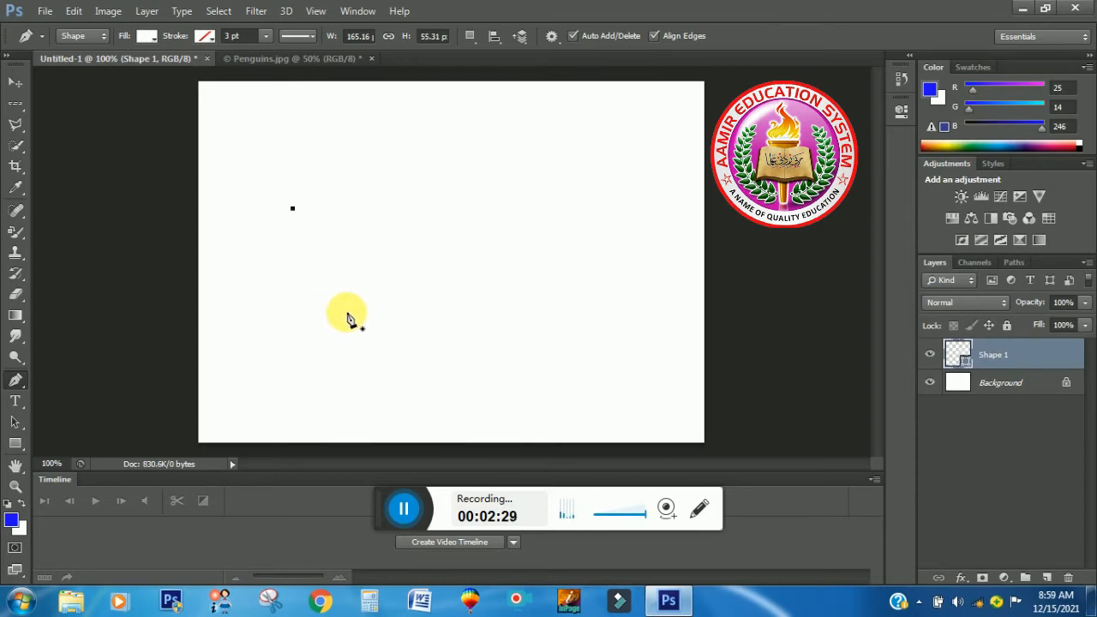
key(ctrl+alt+z)
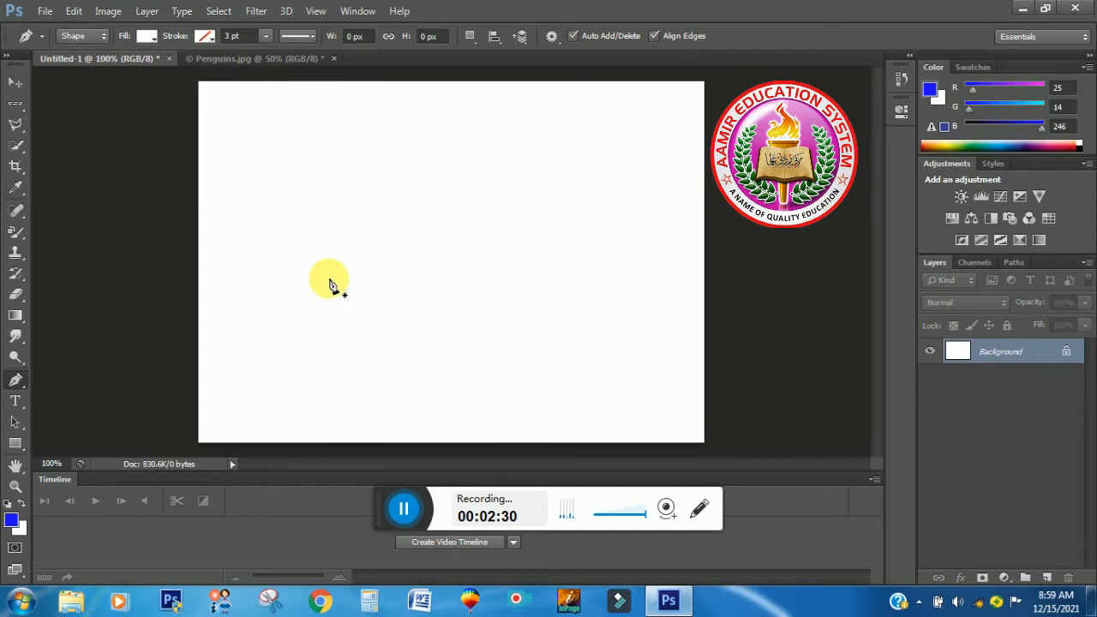
Step: Try a horizontal straight segment about 247 px wide followed by a downward-bulging curve, and undo all its points
click(281, 251)
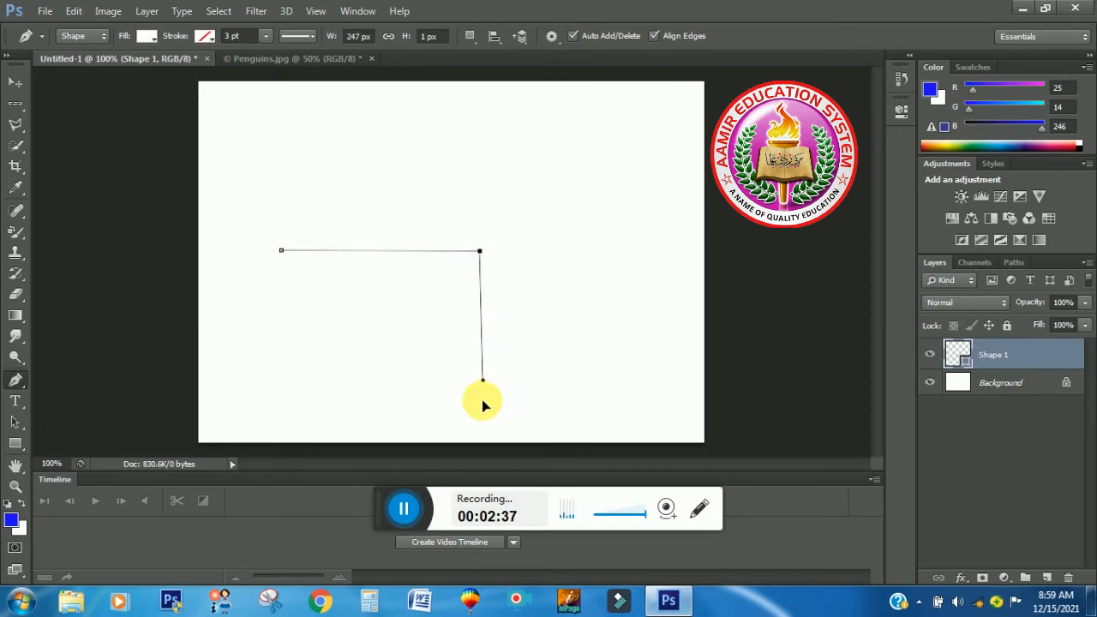
click(361, 359)
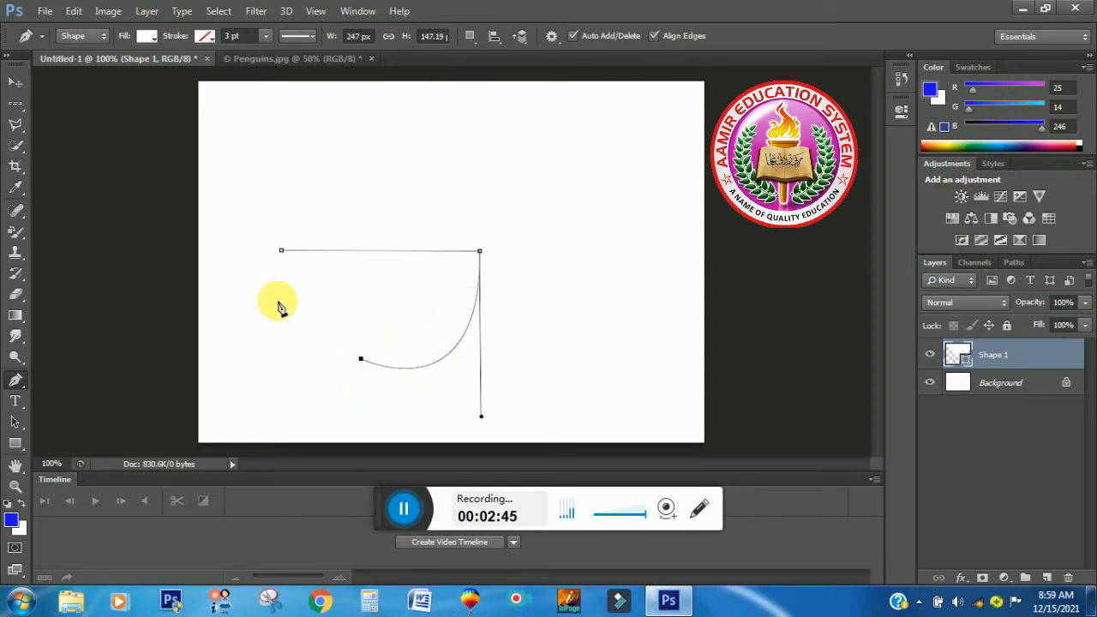
key(ctrl+alt+z)
key(ctrl+alt+z)
key(ctrl+alt+z)
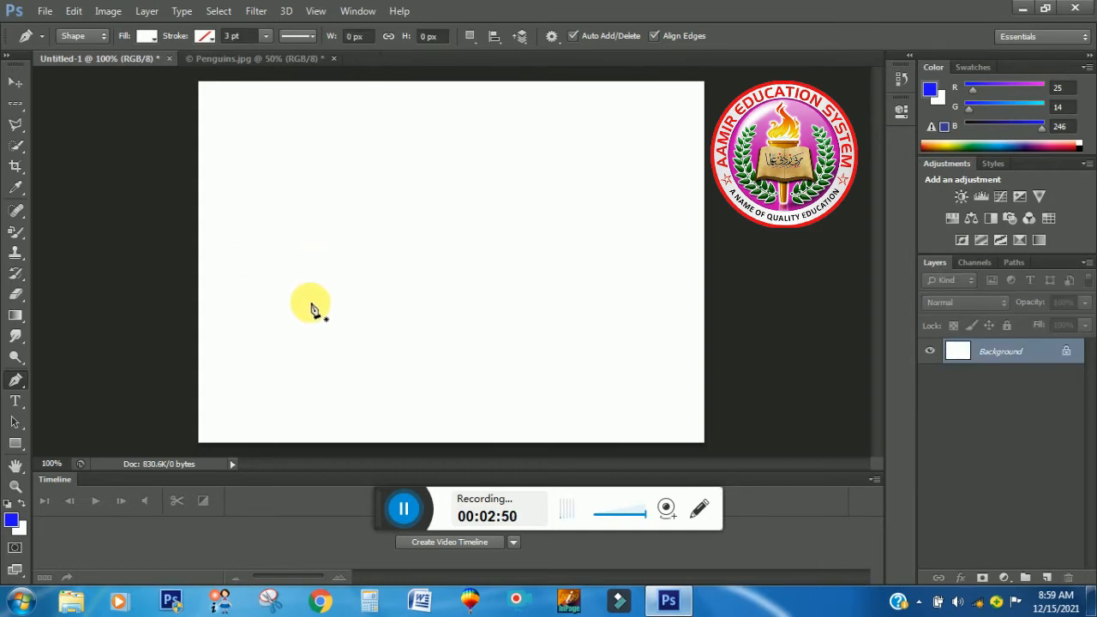
Step: Draw a closed five-pointed star shape with crossing lines and white fill, about 218 × 187 px, near the canvas centre
click(311, 302)
click(393, 173)
click(430, 323)
click(285, 221)
click(460, 209)
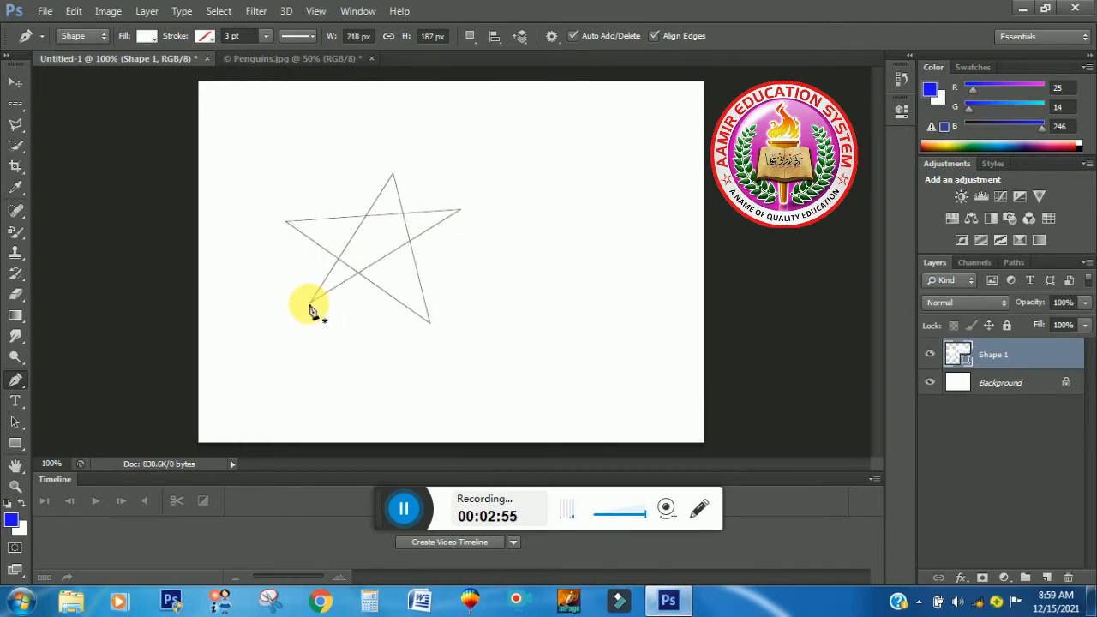
Step: Switch the Pen tool to Path mode and draw a closed ten-point star outline around the crossing-line star
click(104, 37)
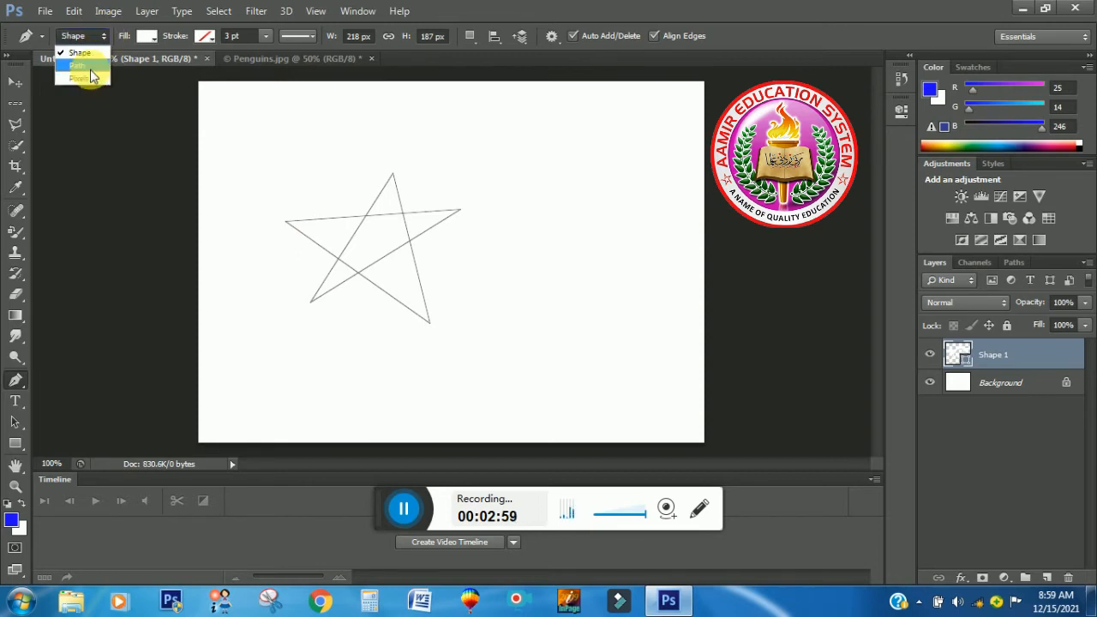
click(90, 68)
click(347, 200)
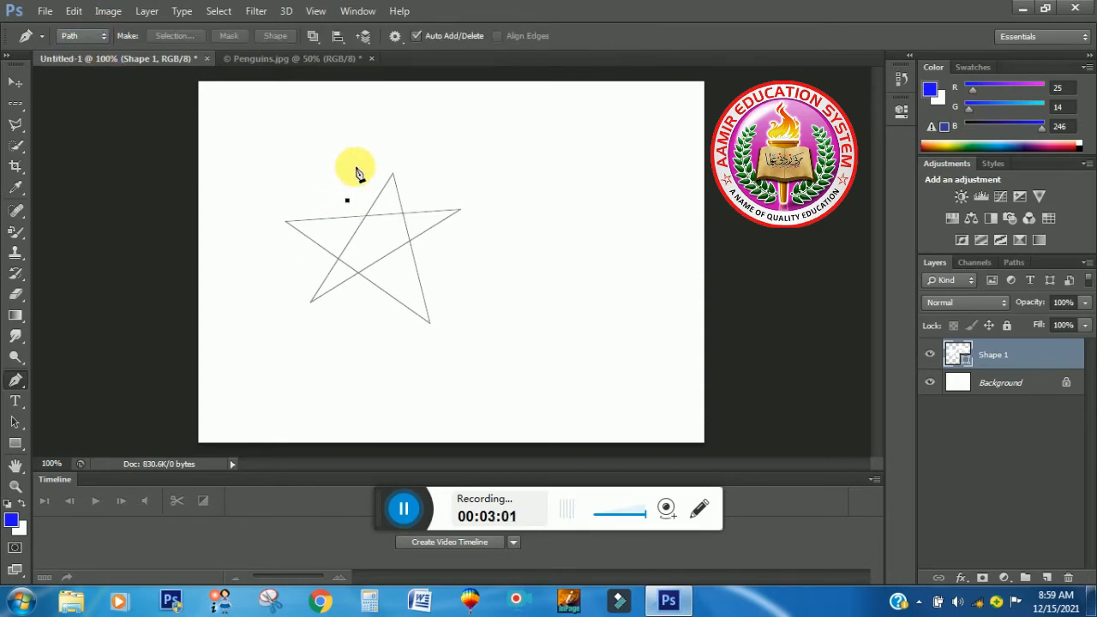
click(398, 138)
click(430, 200)
click(506, 199)
click(441, 275)
click(463, 364)
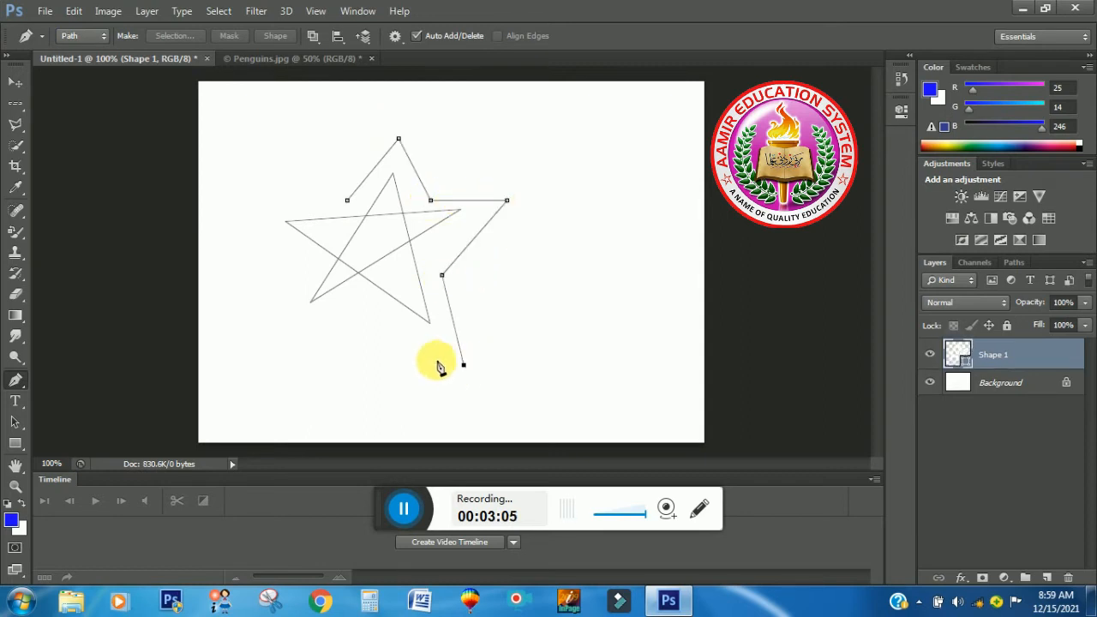
click(364, 310)
click(278, 350)
click(249, 208)
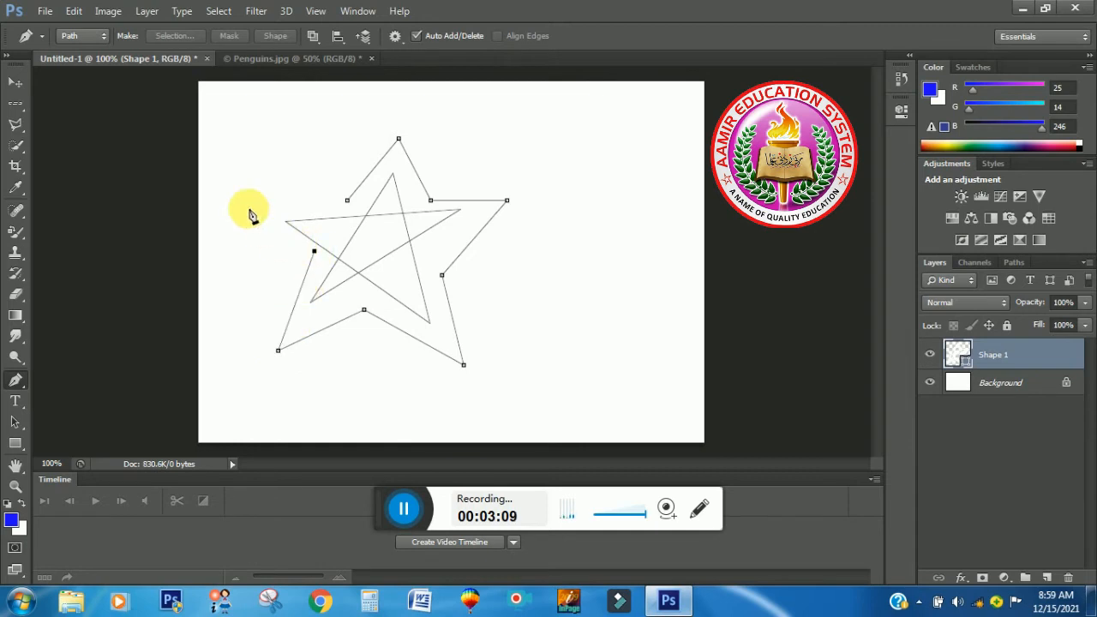
click(347, 202)
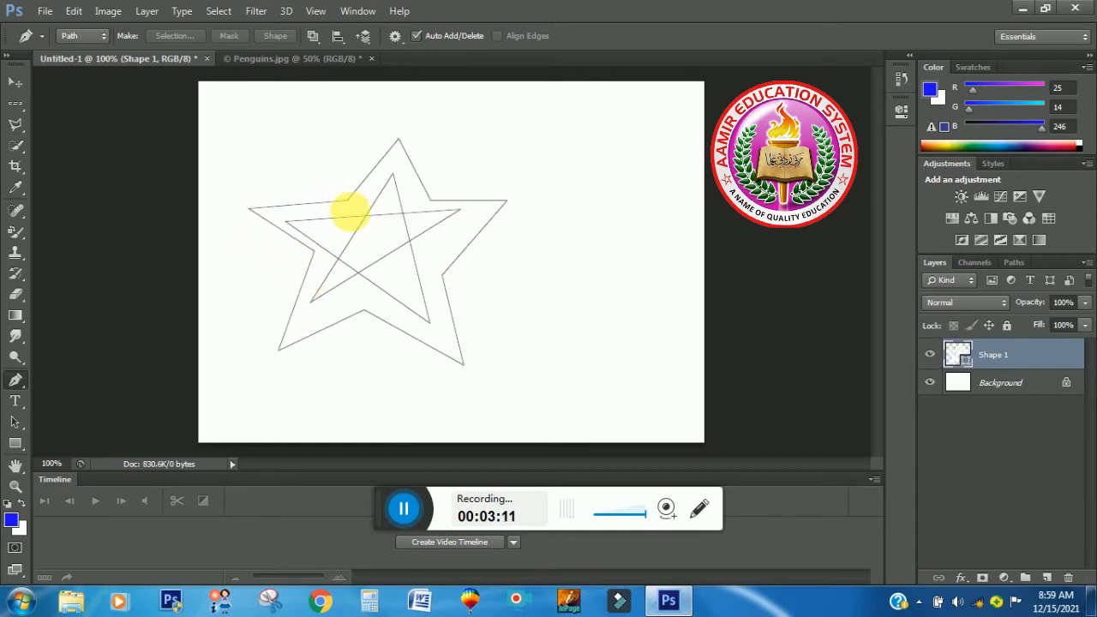
Step: Make a new anti-aliased selection from the star path with a feather radius of 0 pixels
right_click(392, 235)
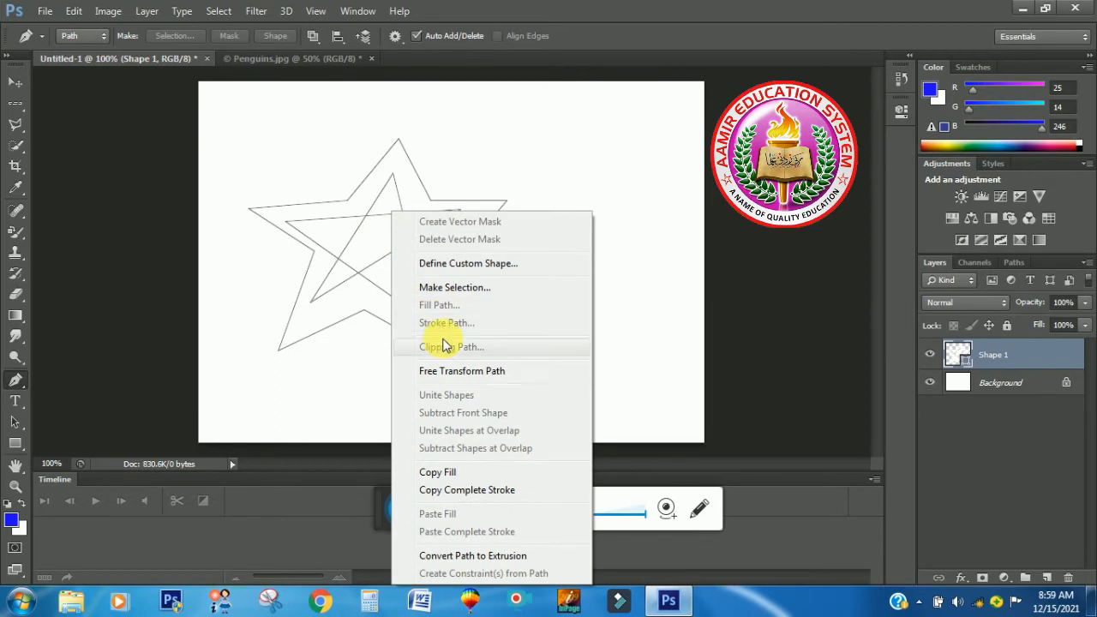
click(431, 294)
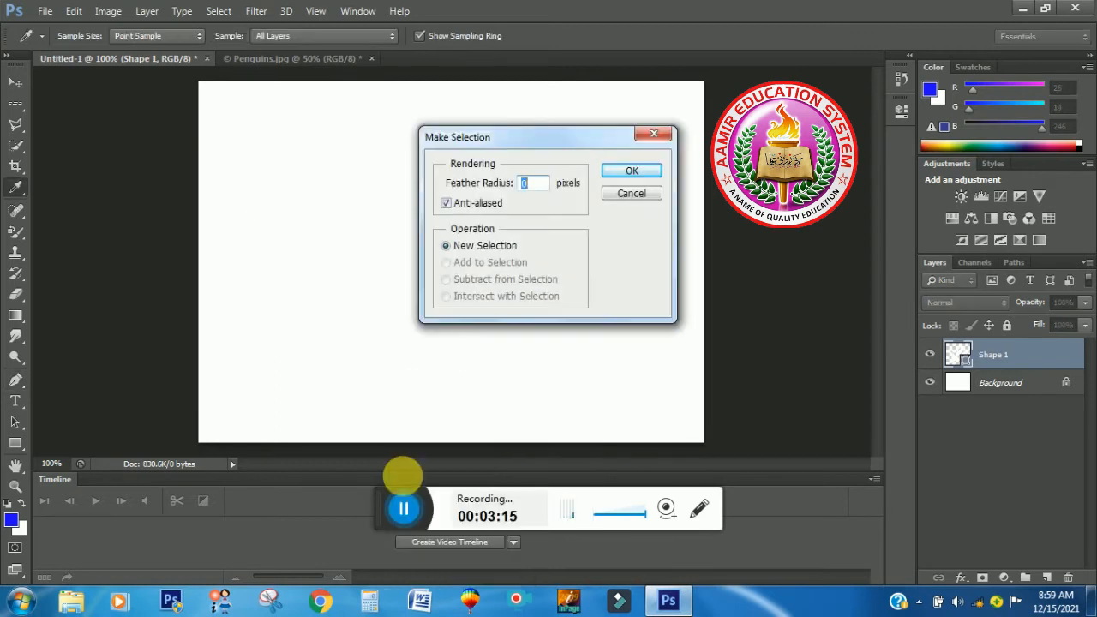
drag(387, 521, 798, 577)
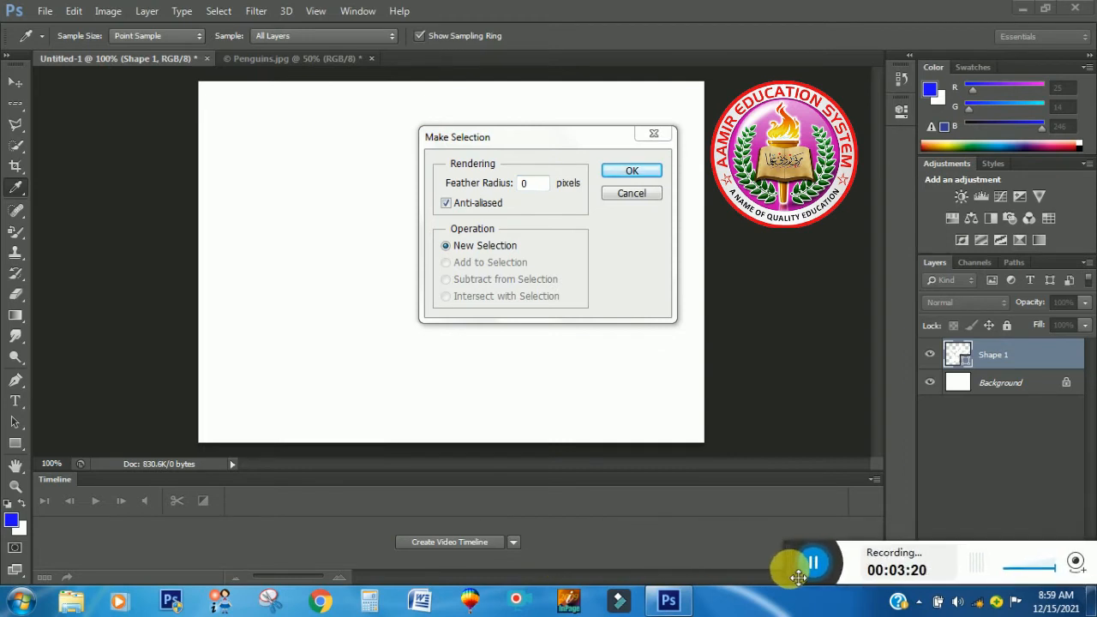
click(630, 174)
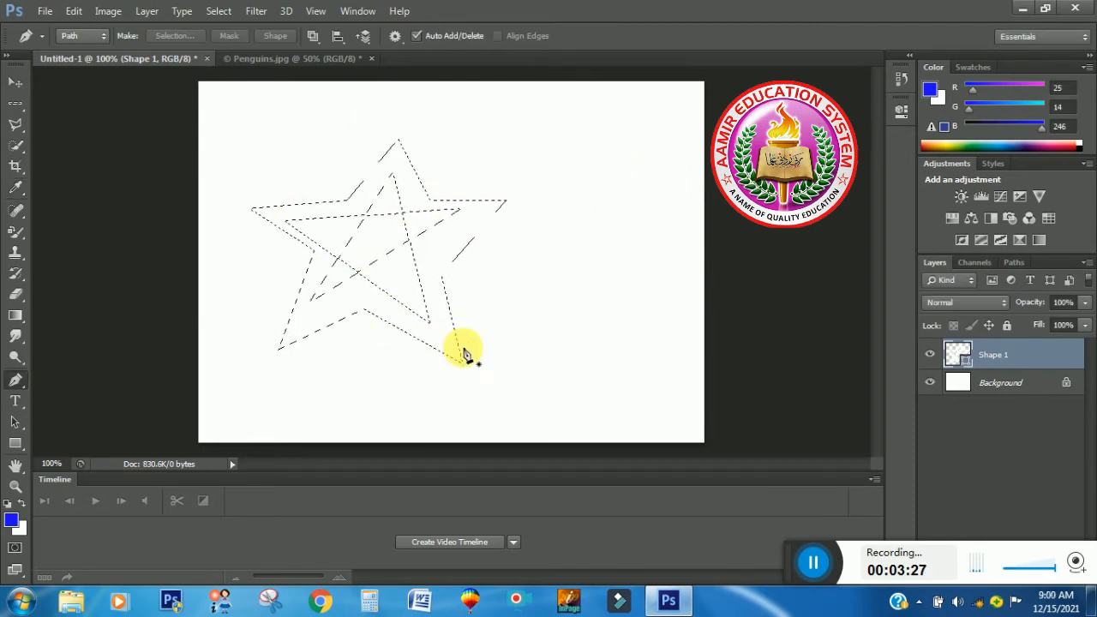
Step: Toggle the Background layer's visibility to examine the white fill between the two star outlines against transparency
click(931, 383)
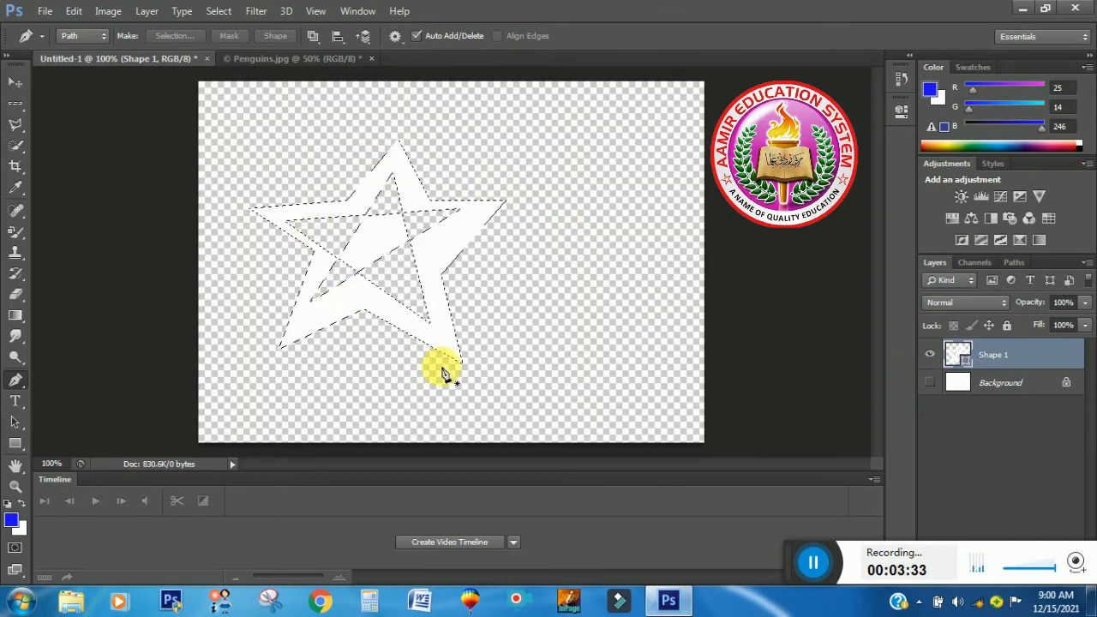
click(930, 383)
click(931, 384)
click(931, 384)
click(931, 384)
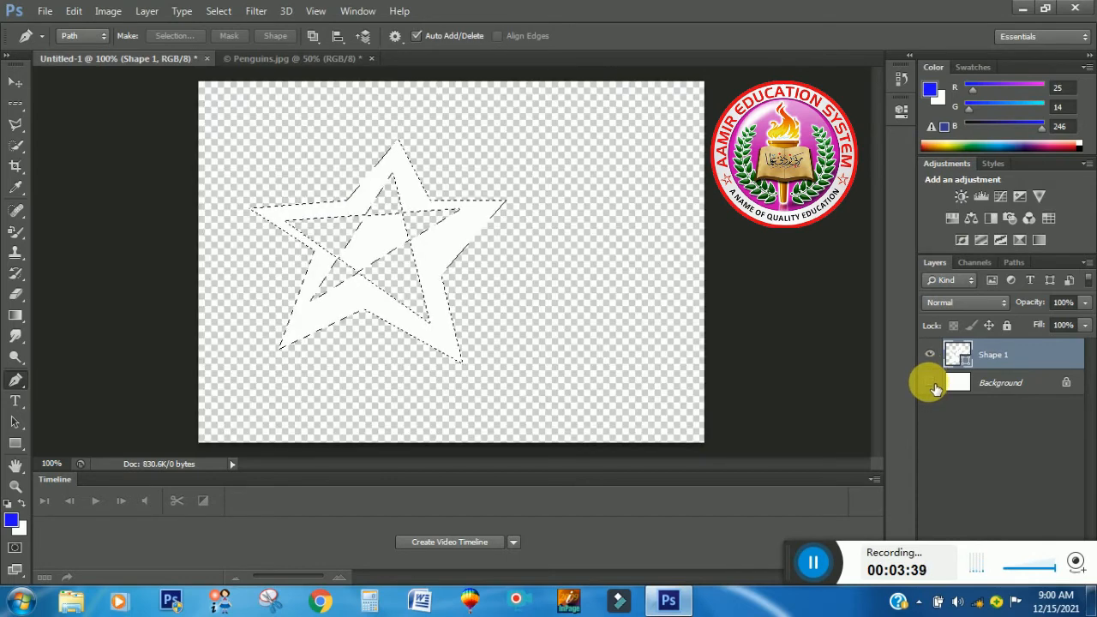
click(932, 384)
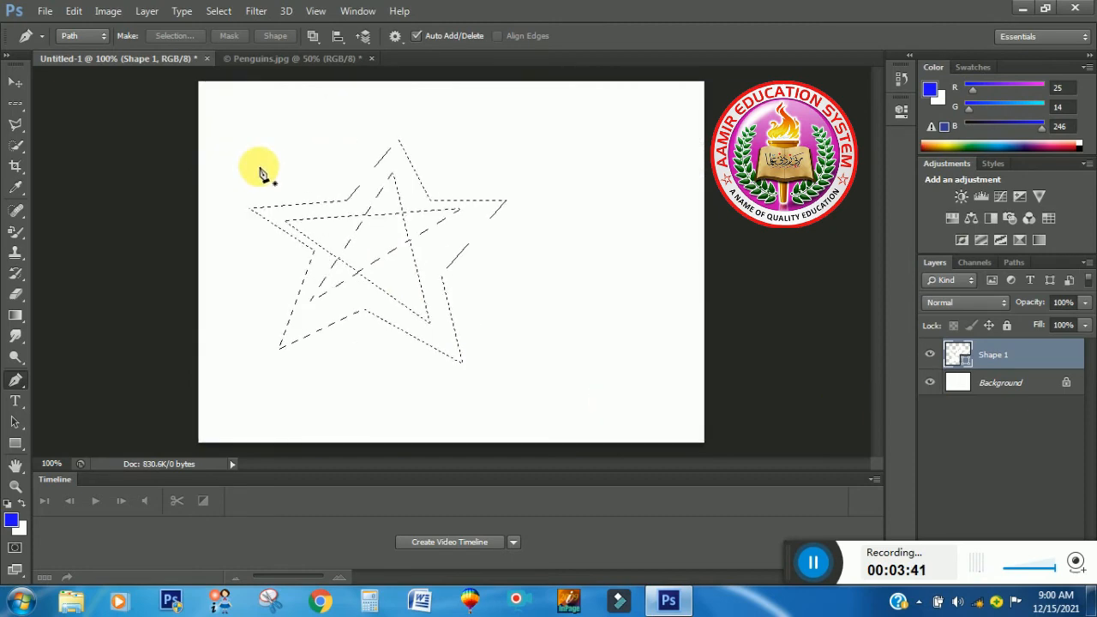
Step: Clear the selection and delete the star shape layer with its paths, leaving only the Background layer
key(Delete)
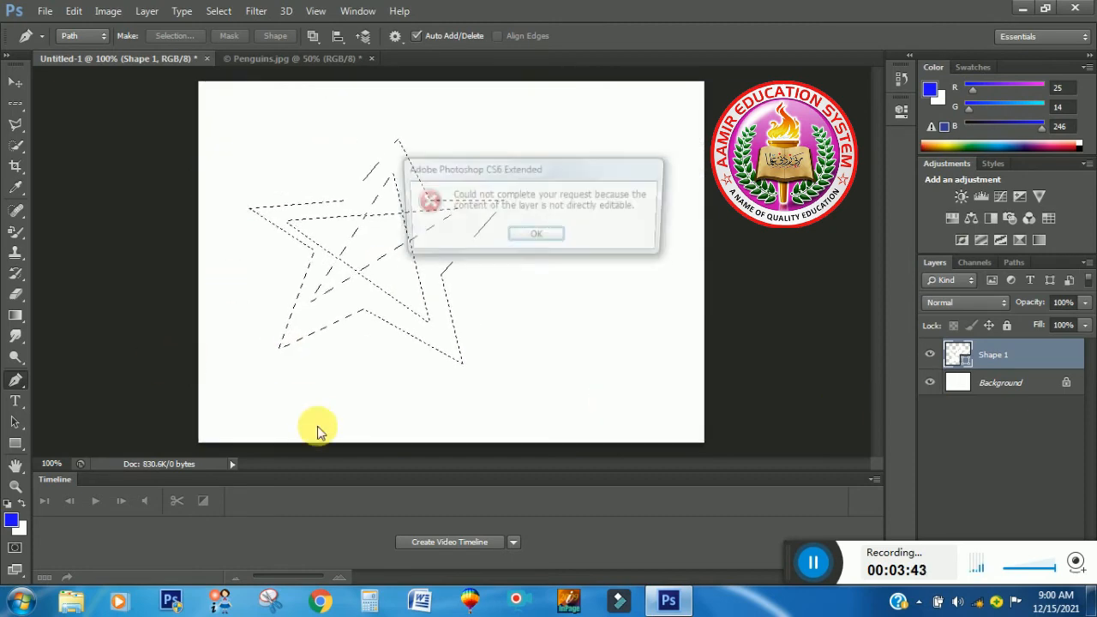
click(531, 238)
key(ctrl+d)
key(Delete)
key(Delete)
key(Delete)
key(Delete)
key(Delete)
key(Delete)
key(Delete)
key(Delete)
key(Delete)
key(Delete)
key(Delete)
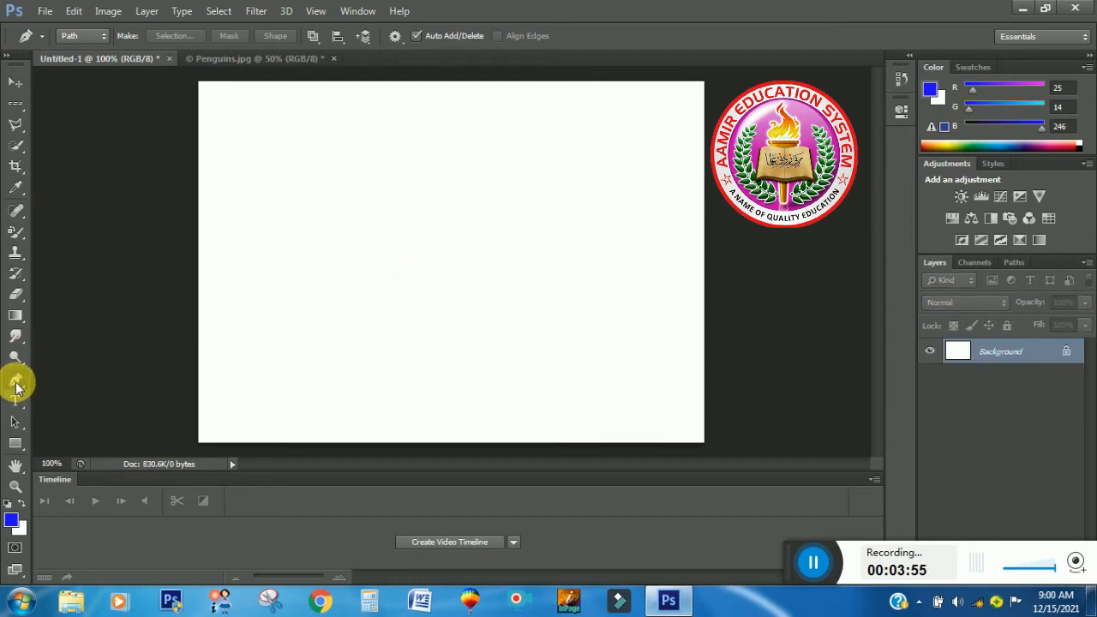
Step: Draw a closed wavy blob path about 366 × 335 px around the canvas centre with the Freeform Pen tool
right_click(15, 383)
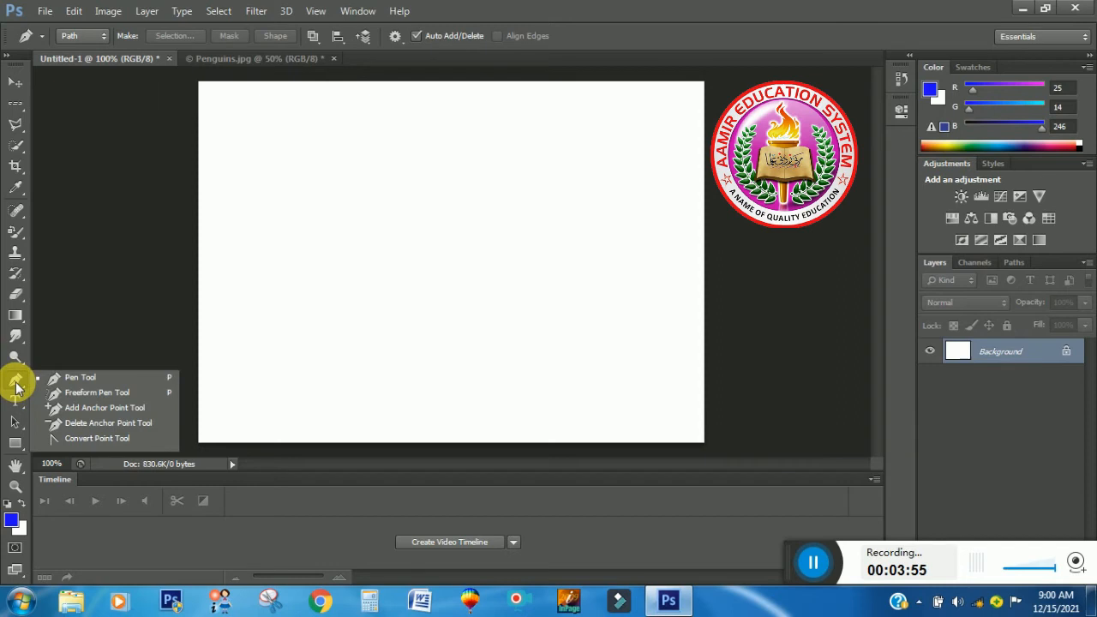
click(67, 394)
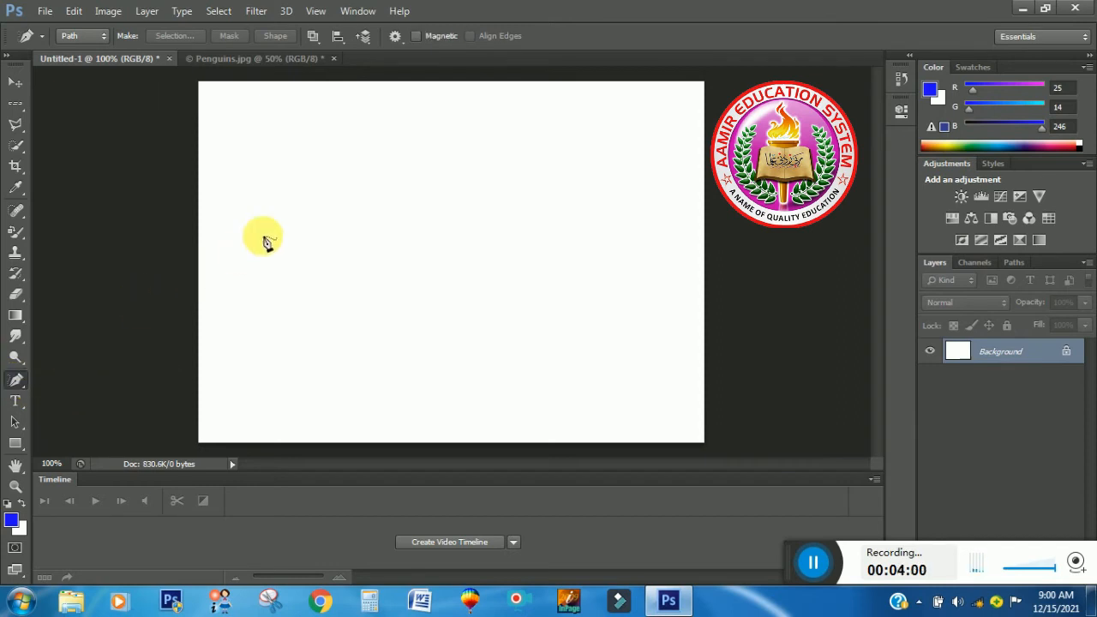
mouse_move(303, 284)
mouse_down()
mouse_move(325, 238)
mouse_move(353, 228)
mouse_move(368, 248)
mouse_move(396, 255)
mouse_up()
mouse_move(450, 178)
mouse_down()
mouse_move(522, 239)
mouse_move(569, 326)
mouse_move(535, 382)
mouse_move(477, 383)
mouse_move(442, 422)
mouse_move(388, 389)
mouse_move(340, 402)
mouse_move(276, 368)
mouse_move(305, 286)
mouse_up()
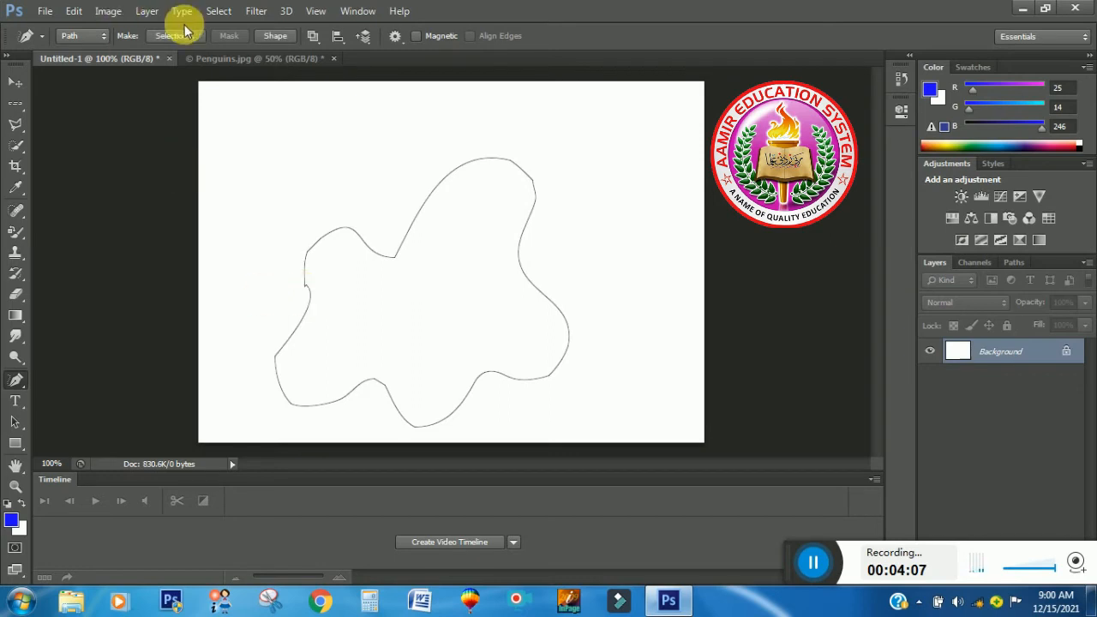
Step: Switch from the Freeform Pen back to the regular Pen tool in Shape mode
drag(21, 387, 86, 372)
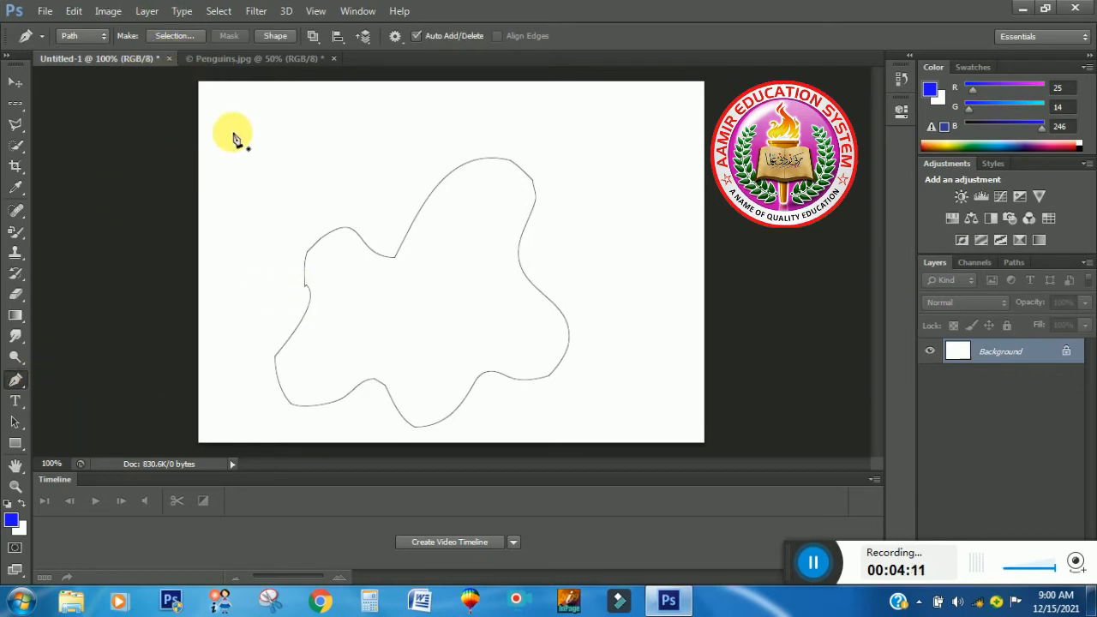
drag(232, 133, 235, 155)
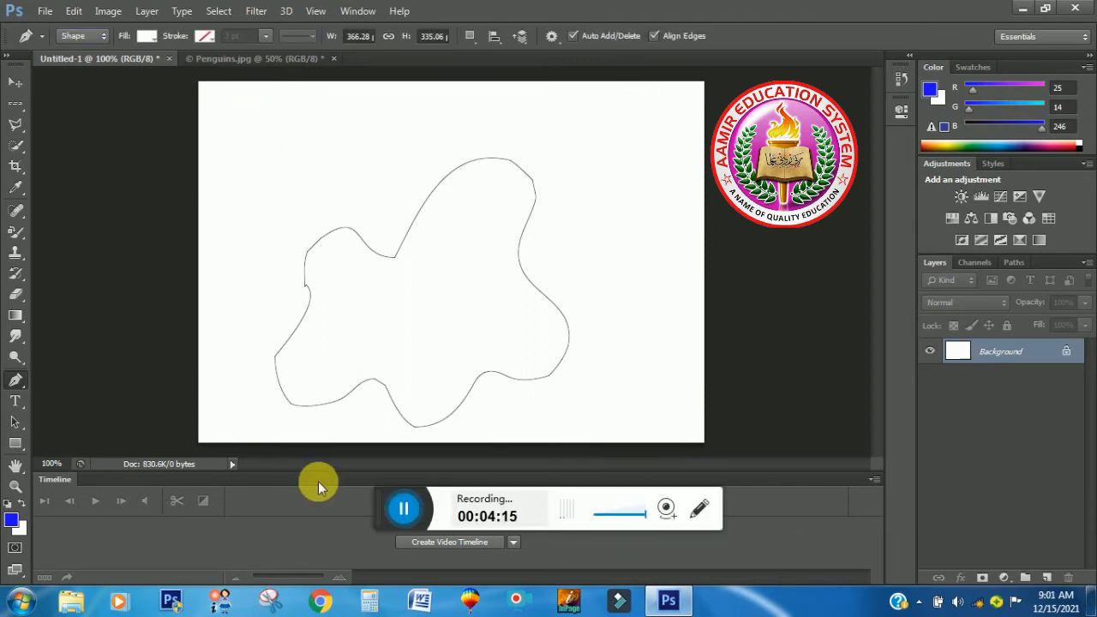
drag(393, 509, 718, 567)
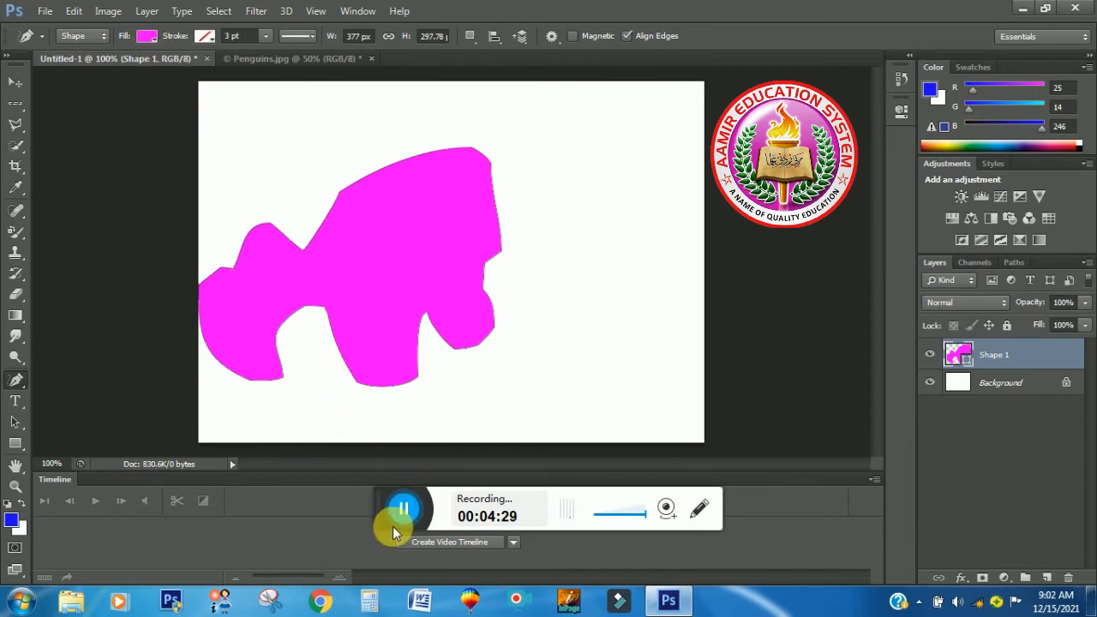
drag(370, 507, 680, 534)
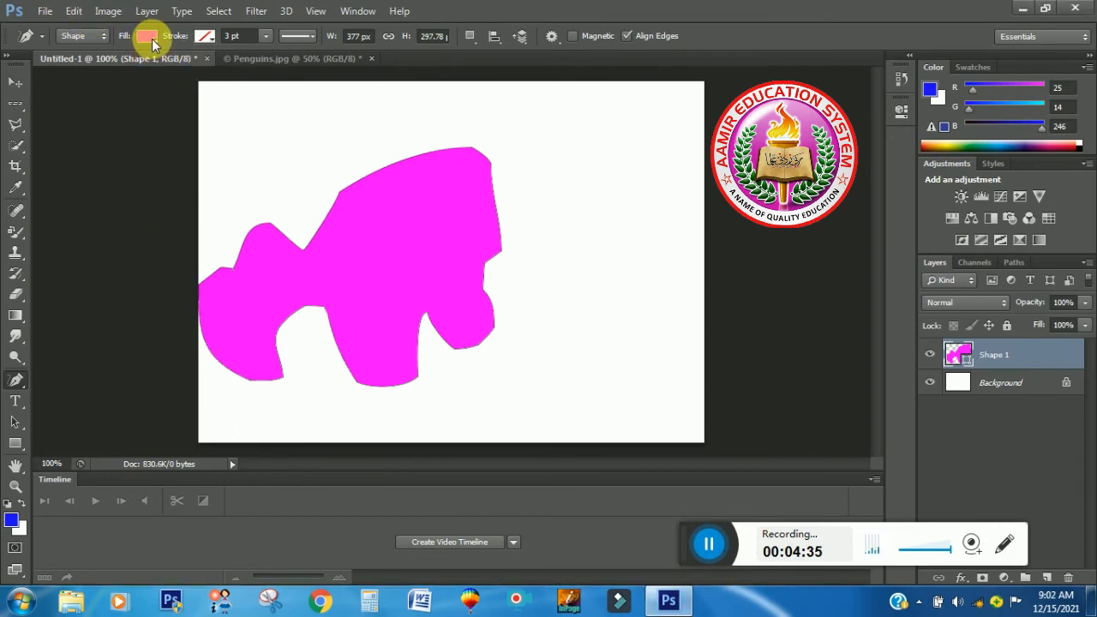
Step: Reshape the magenta shape with the Add Anchor Point tool by moving points and segments along its upper, lower and right edges
click(17, 380)
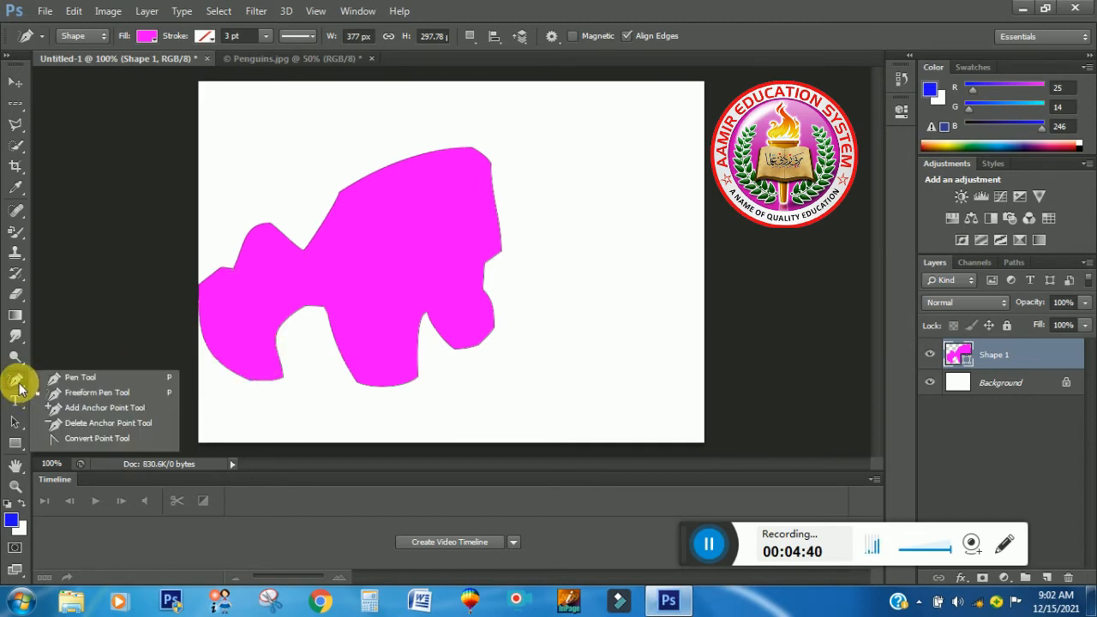
click(95, 408)
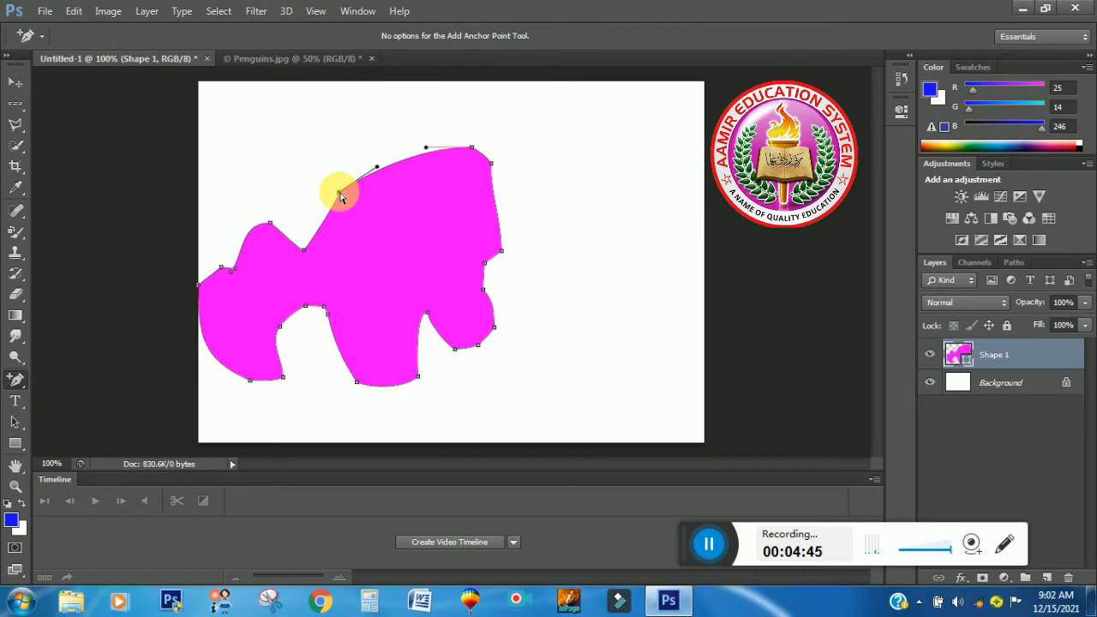
drag(332, 194, 319, 188)
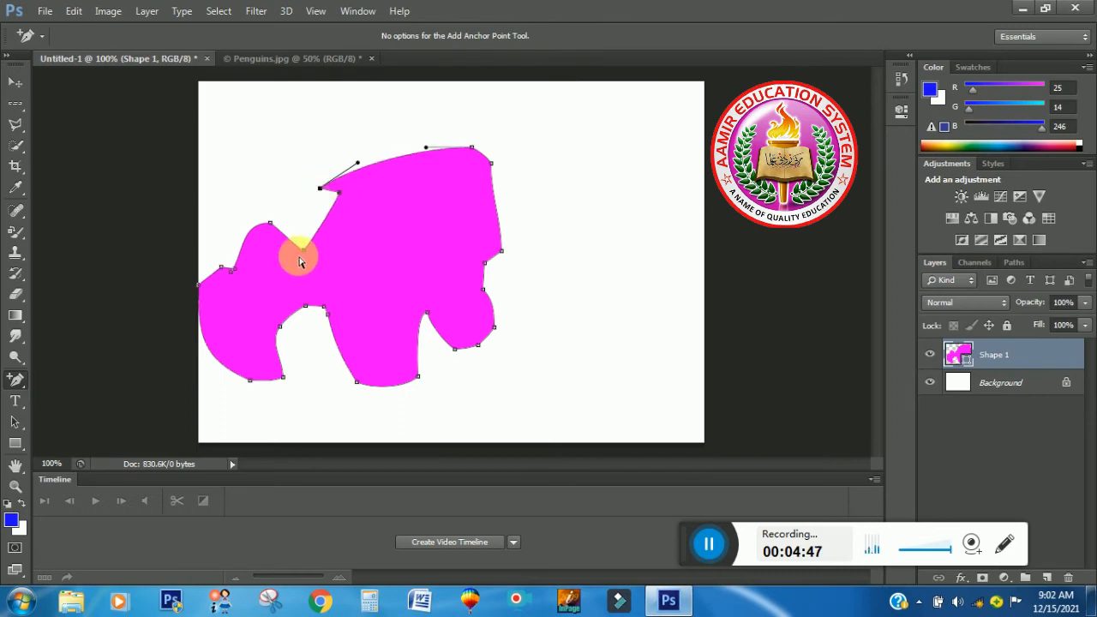
drag(303, 251, 300, 227)
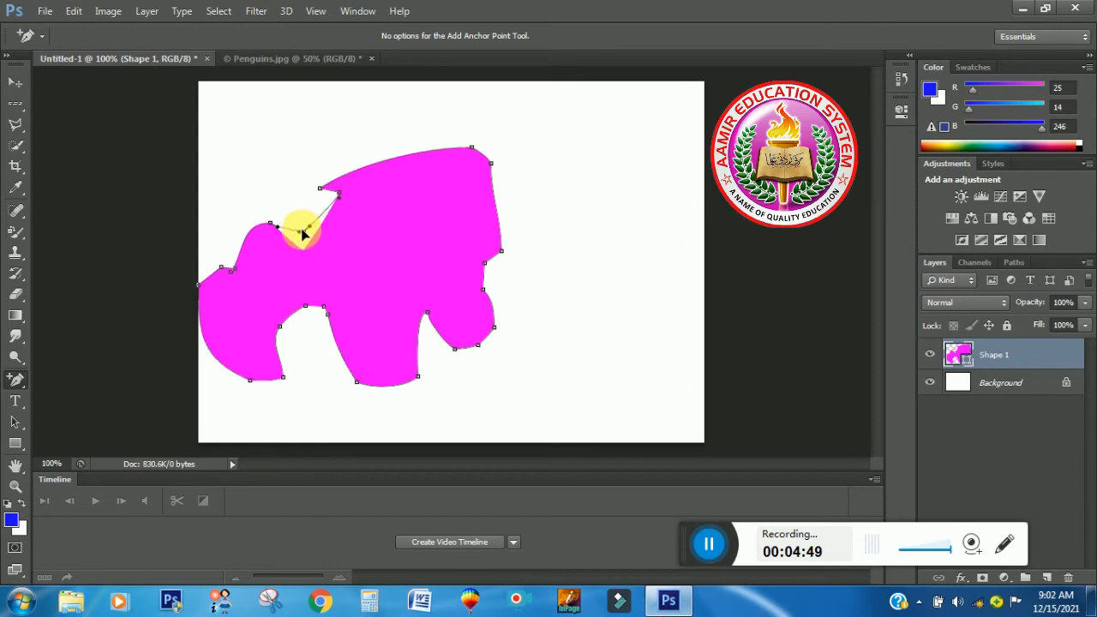
drag(319, 307, 314, 340)
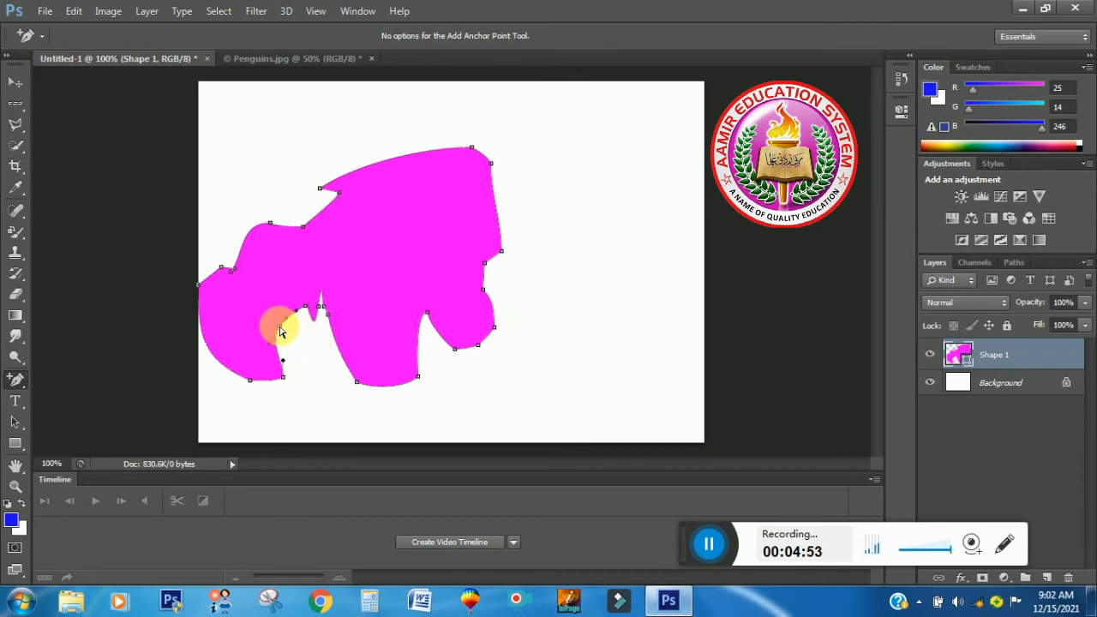
drag(294, 343, 305, 348)
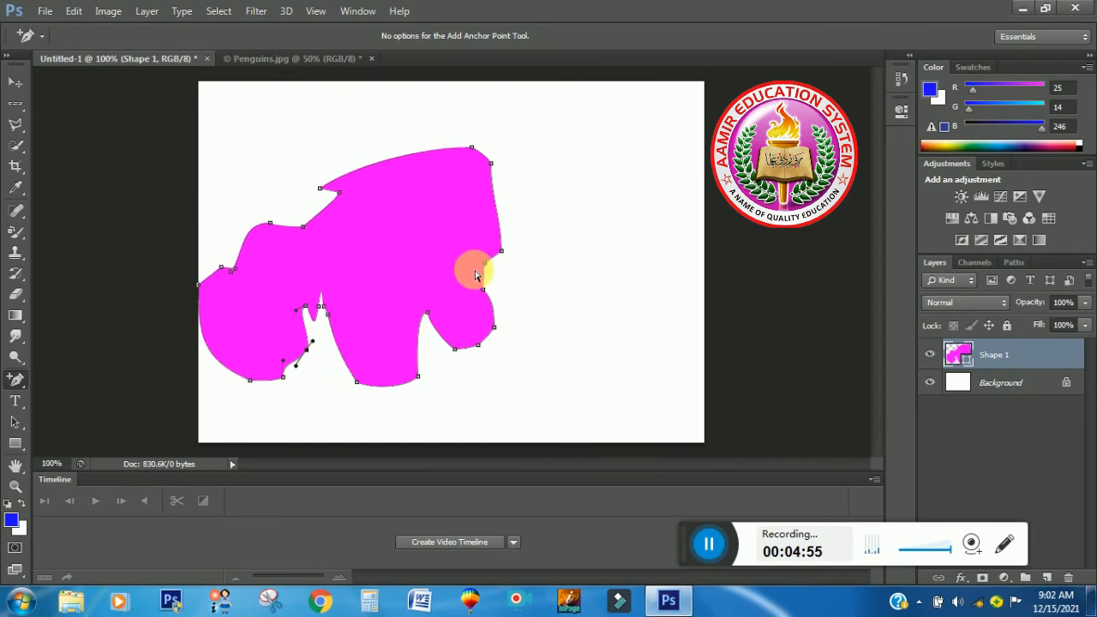
drag(502, 247, 530, 221)
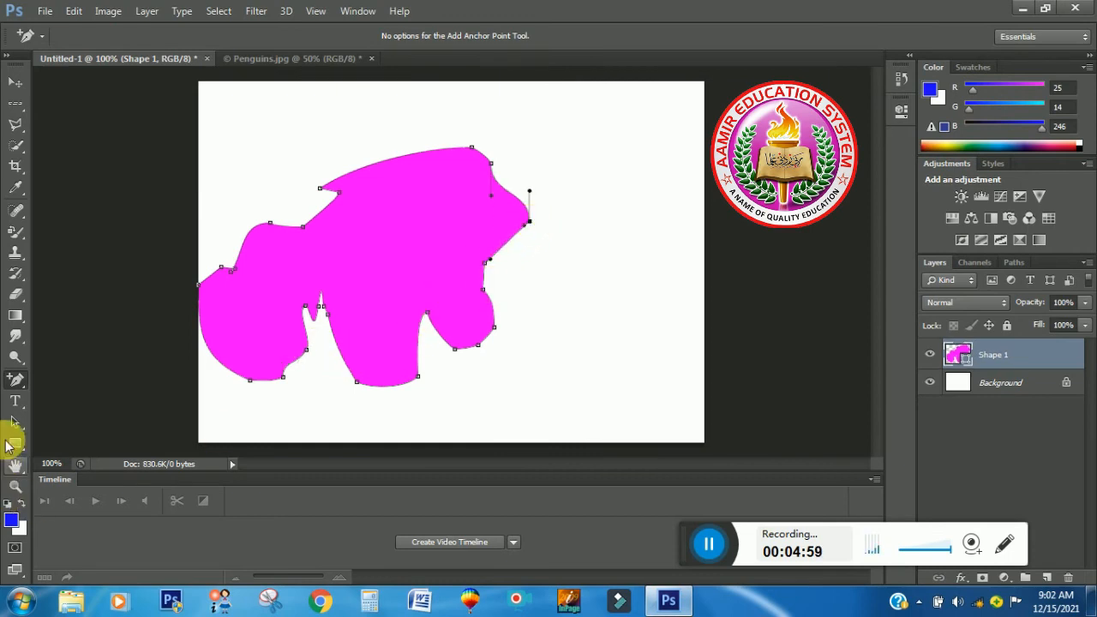
Step: Use the Delete Anchor Point tool to bend the magenta shape's top and lower-left edges inward and remove its right tip
right_click(19, 386)
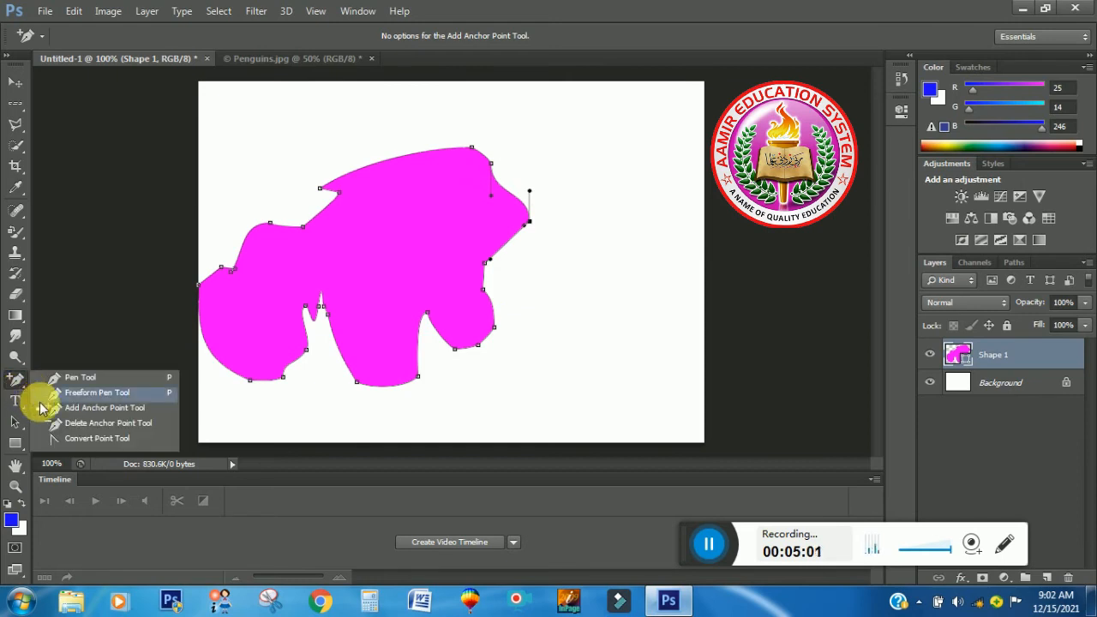
click(56, 423)
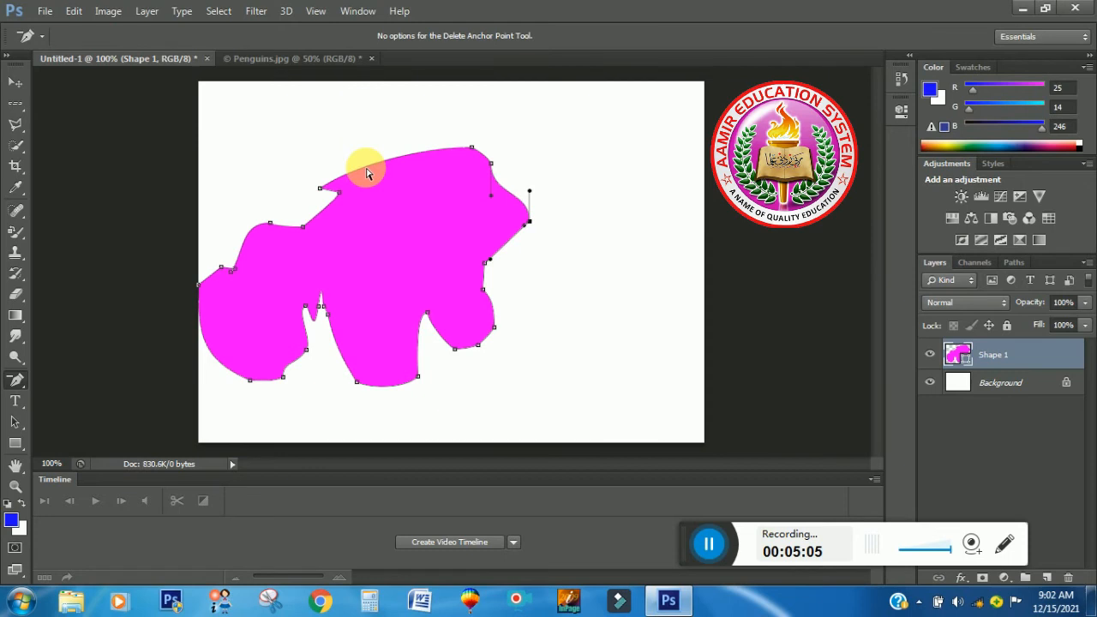
click(384, 238)
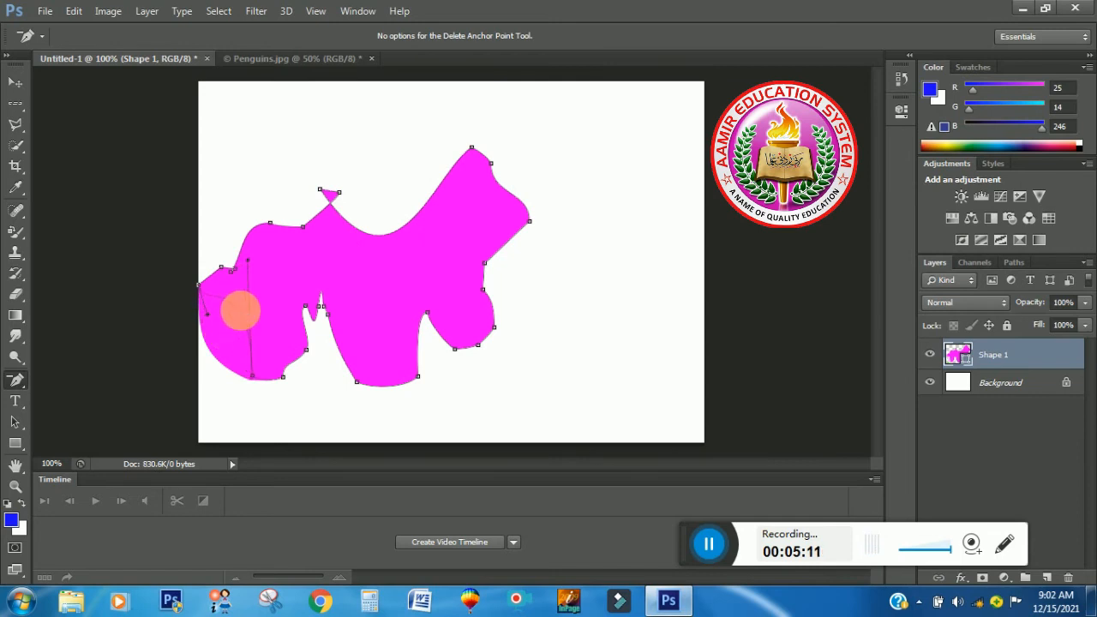
click(240, 310)
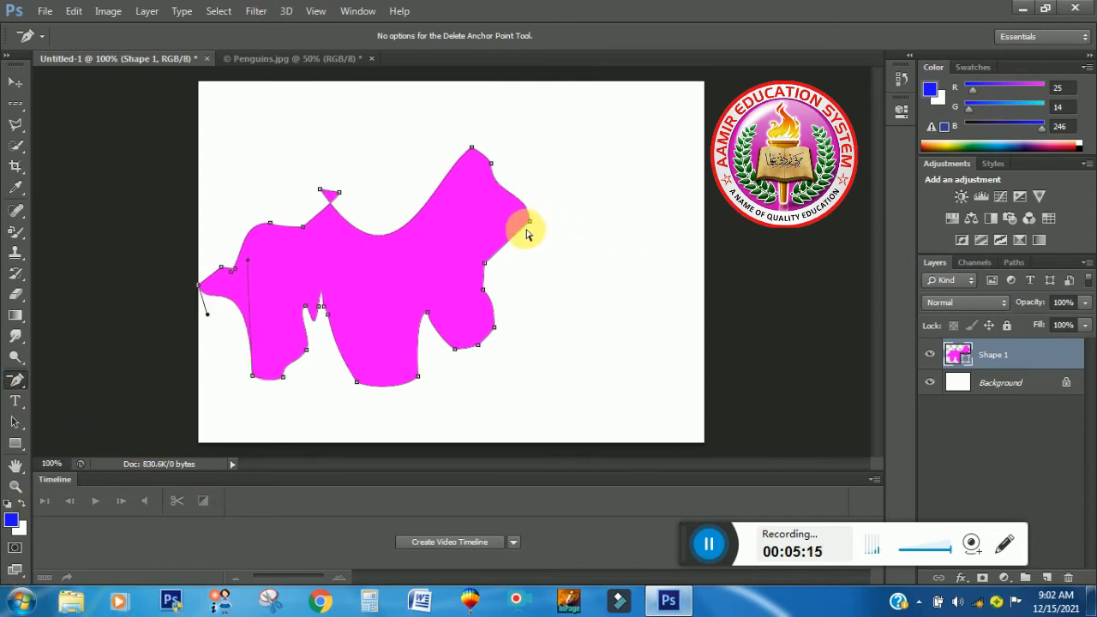
drag(530, 221, 469, 240)
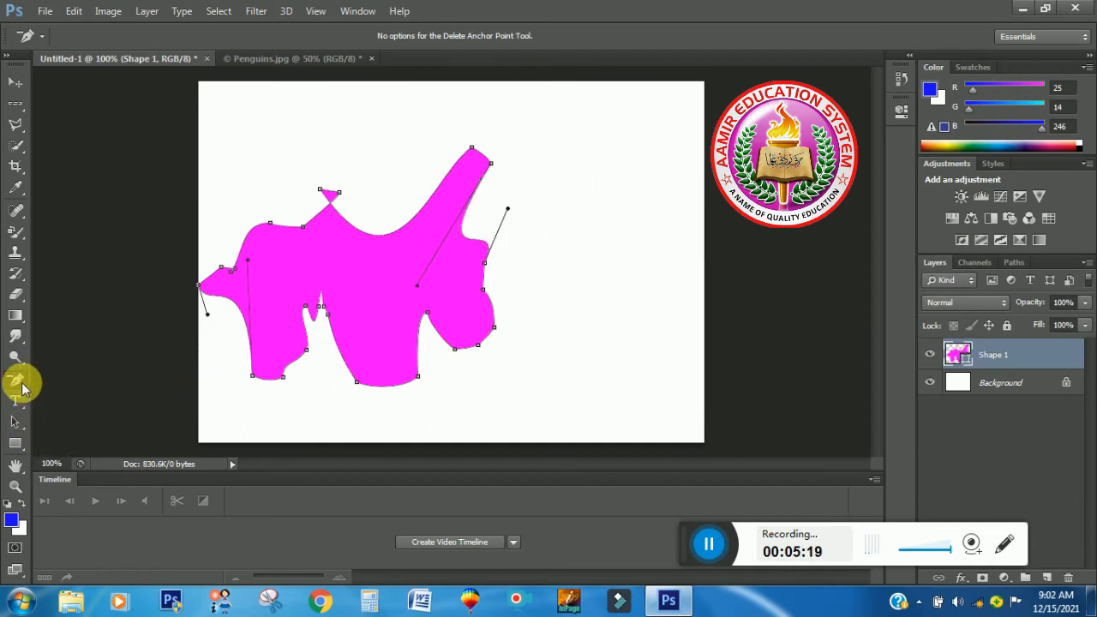
Step: Switch to the regular Pen tool and give the magenta shape a blue stroke 1.30 pt wide
right_click(26, 386)
click(54, 379)
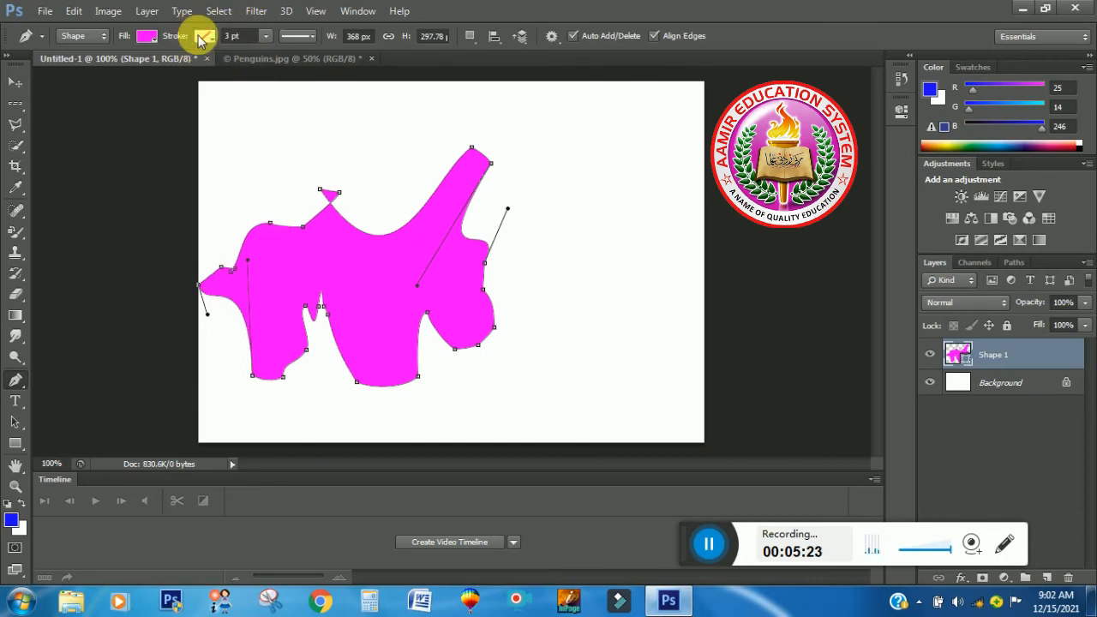
click(205, 37)
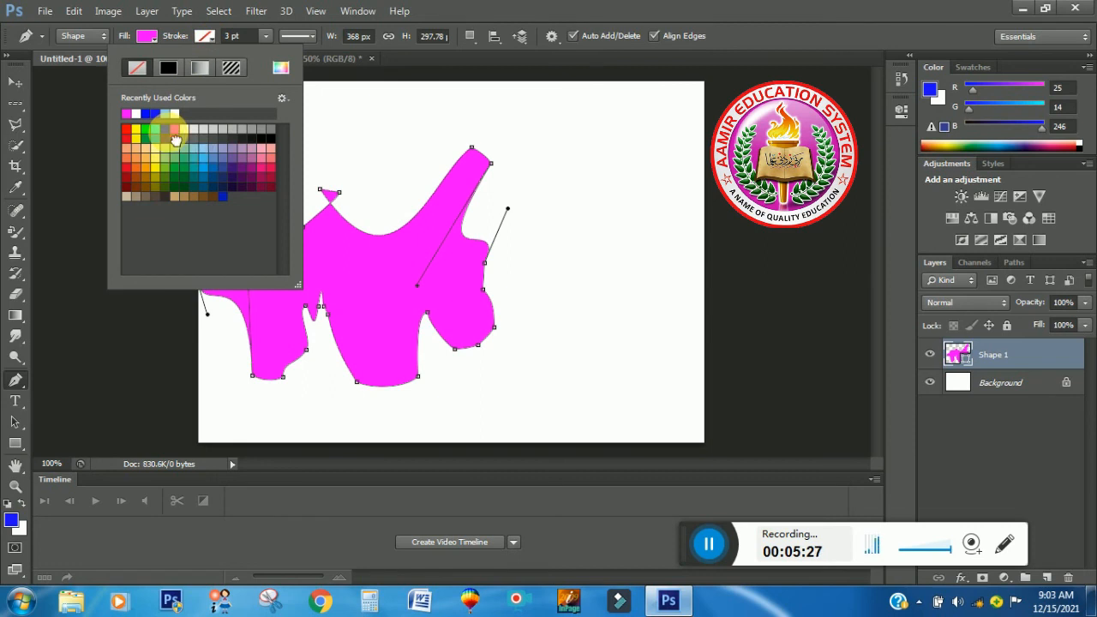
click(175, 137)
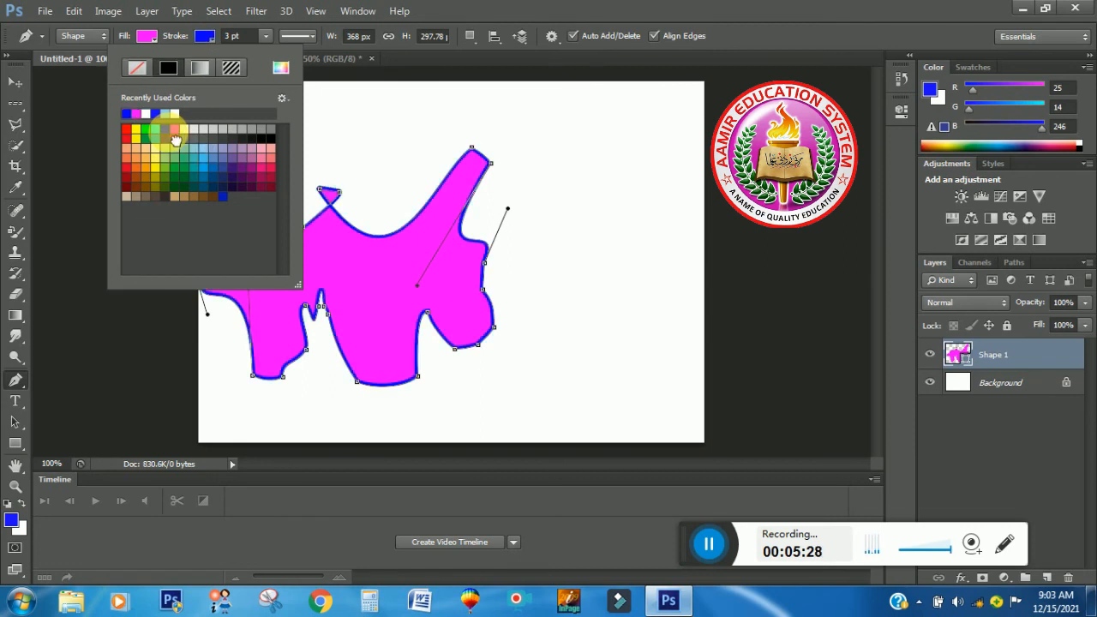
click(213, 25)
click(267, 36)
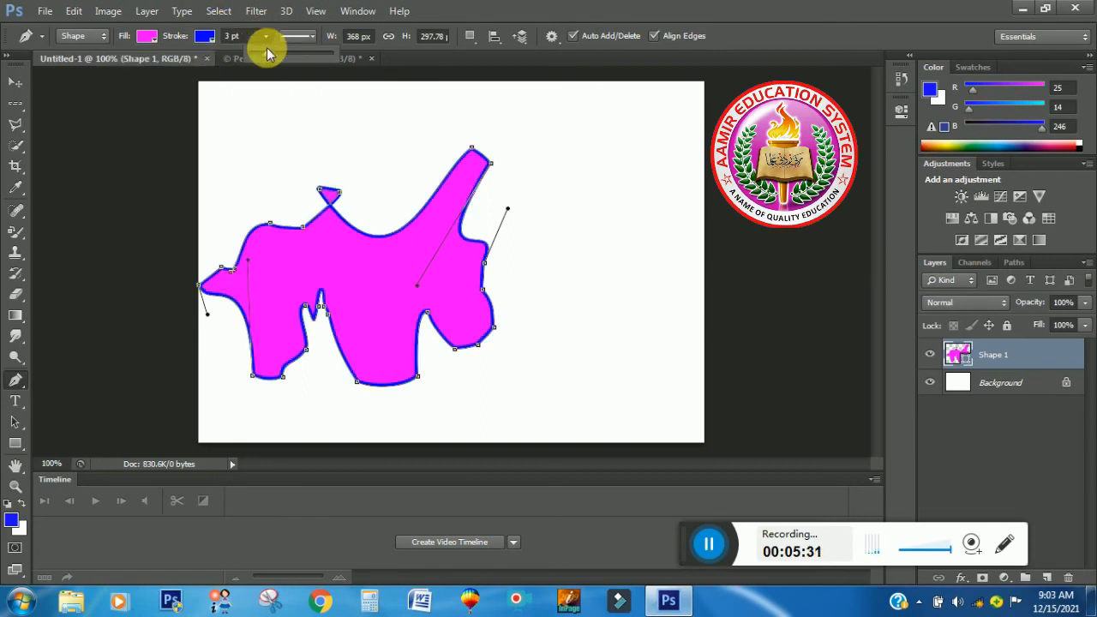
mouse_move(267, 52)
mouse_down()
mouse_move(319, 51)
mouse_move(263, 54)
mouse_up()
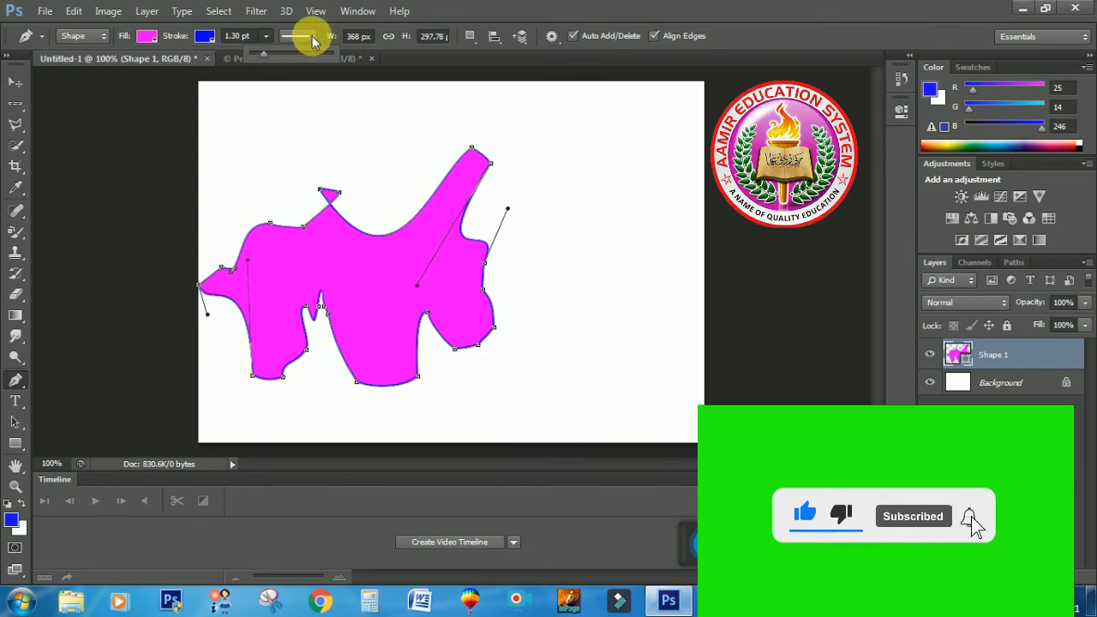
Step: Try the dashed and dotted stroke styles on the magenta shape's outline, and return it to a solid line
click(298, 36)
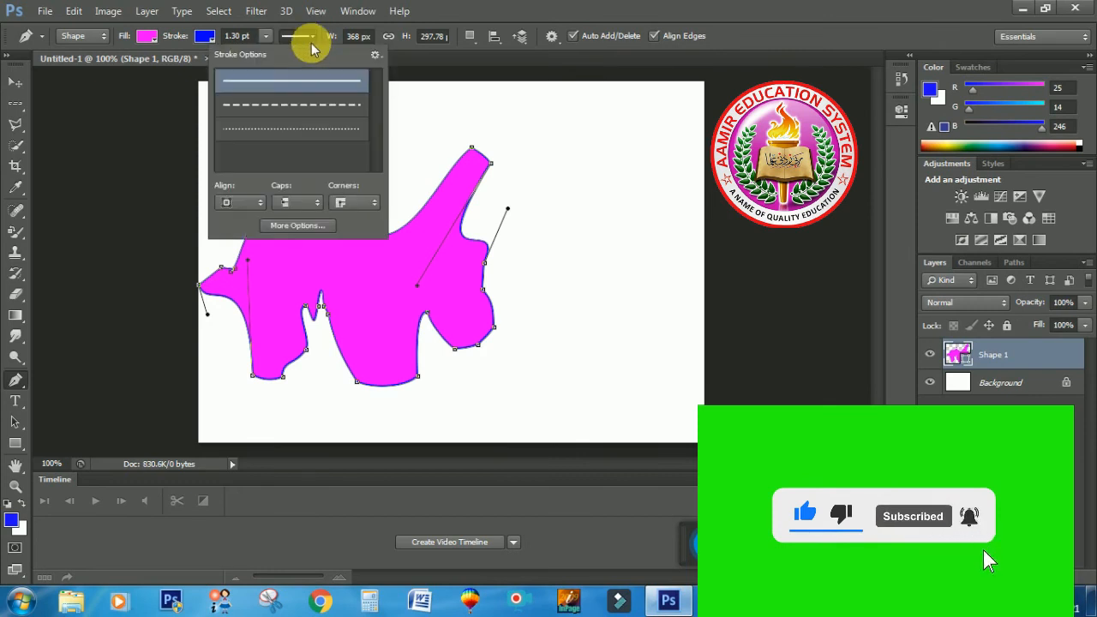
click(279, 110)
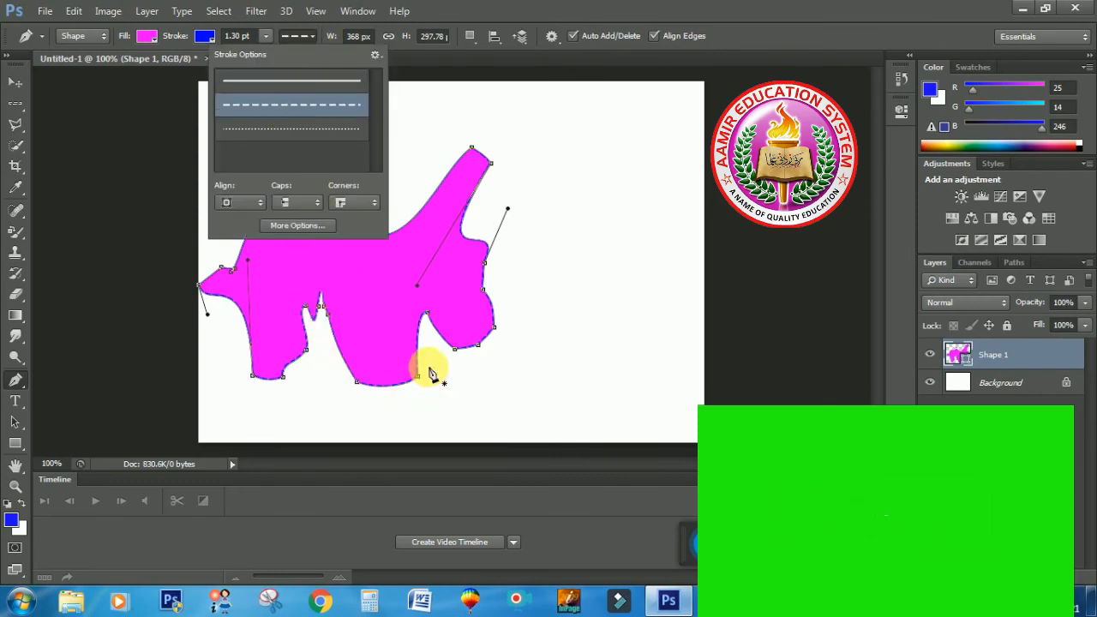
click(358, 129)
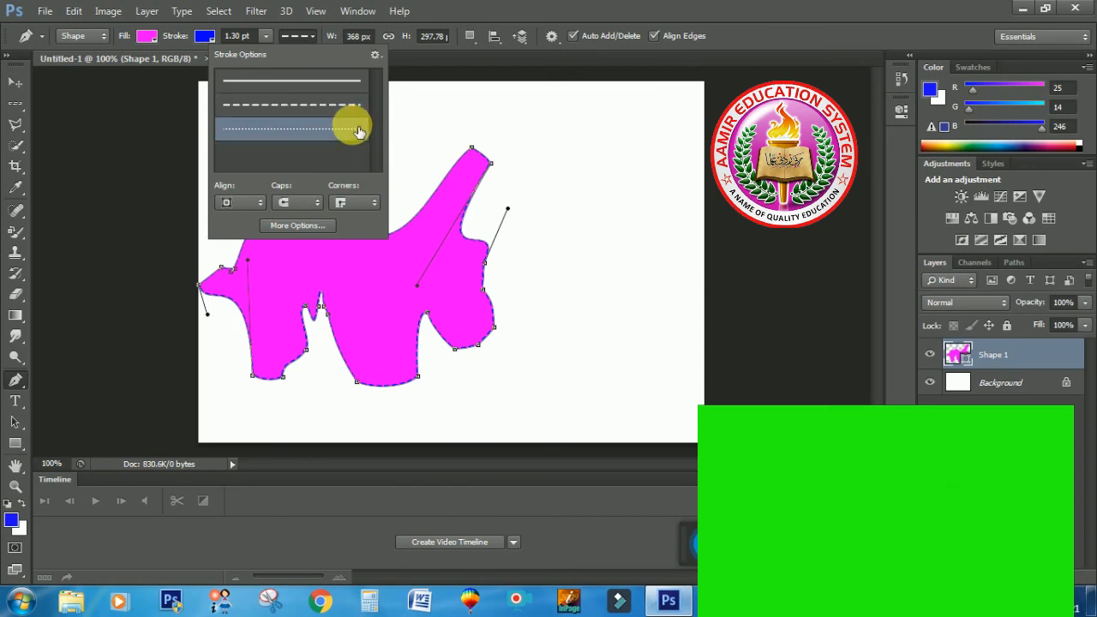
click(325, 105)
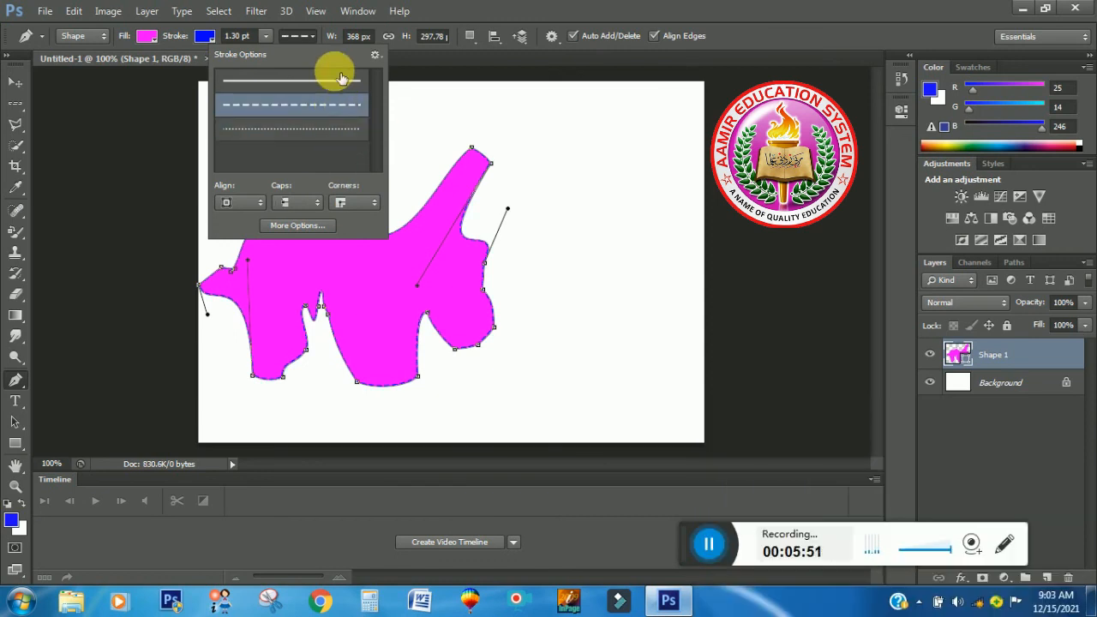
click(343, 78)
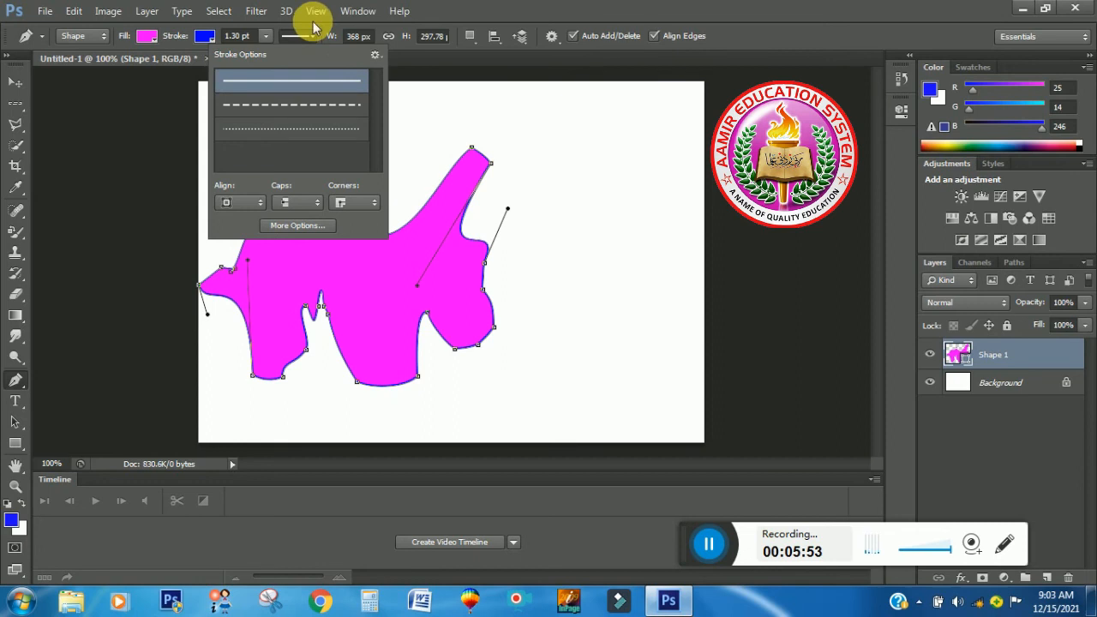
click(314, 41)
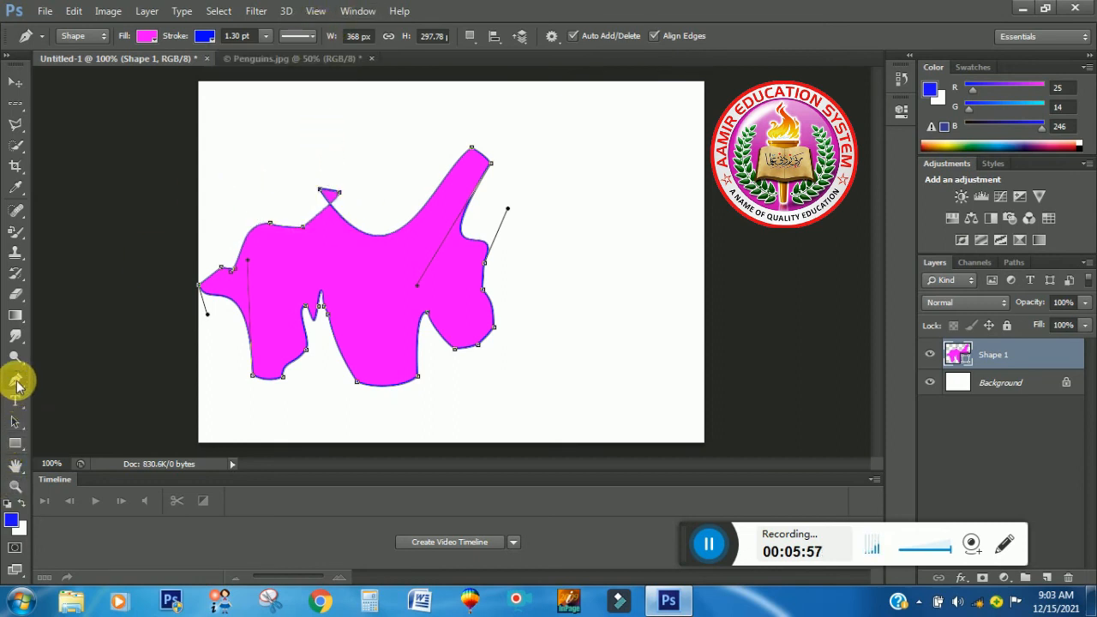
Step: Draw a five-sided polygon about 144 × 146 px at the magenta shape's upper-right tip with the Polygon tool
right_click(16, 382)
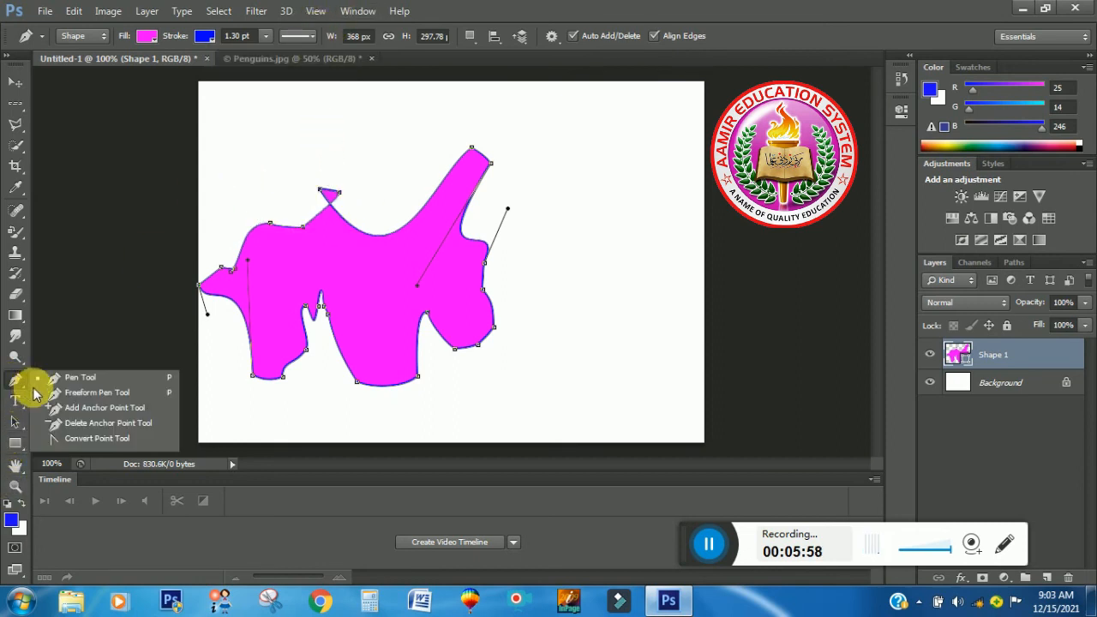
click(55, 439)
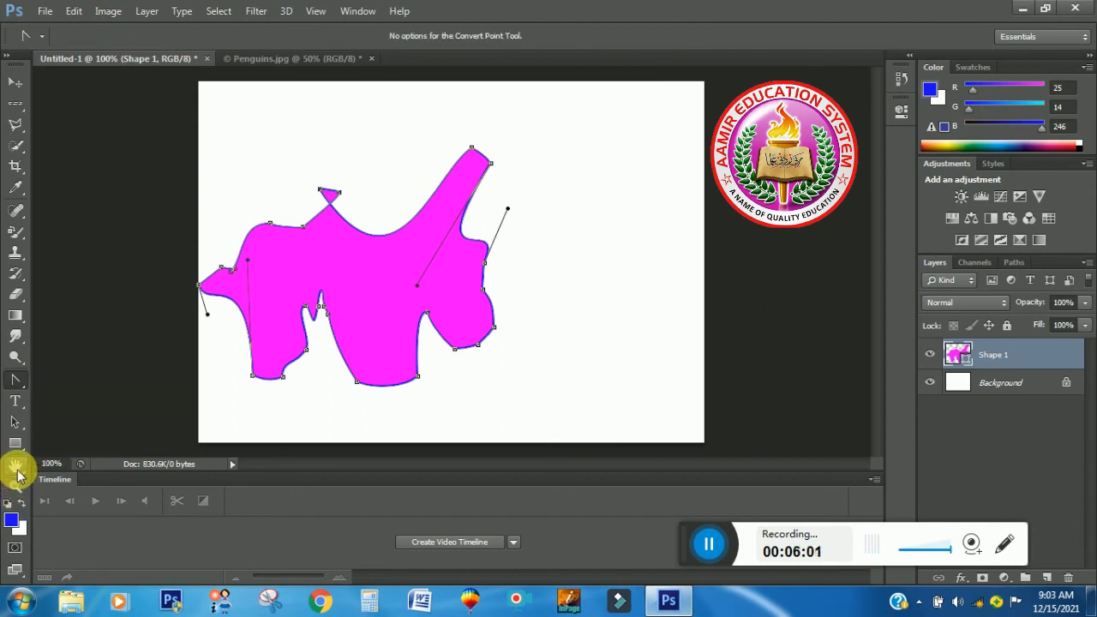
click(17, 443)
right_click(17, 443)
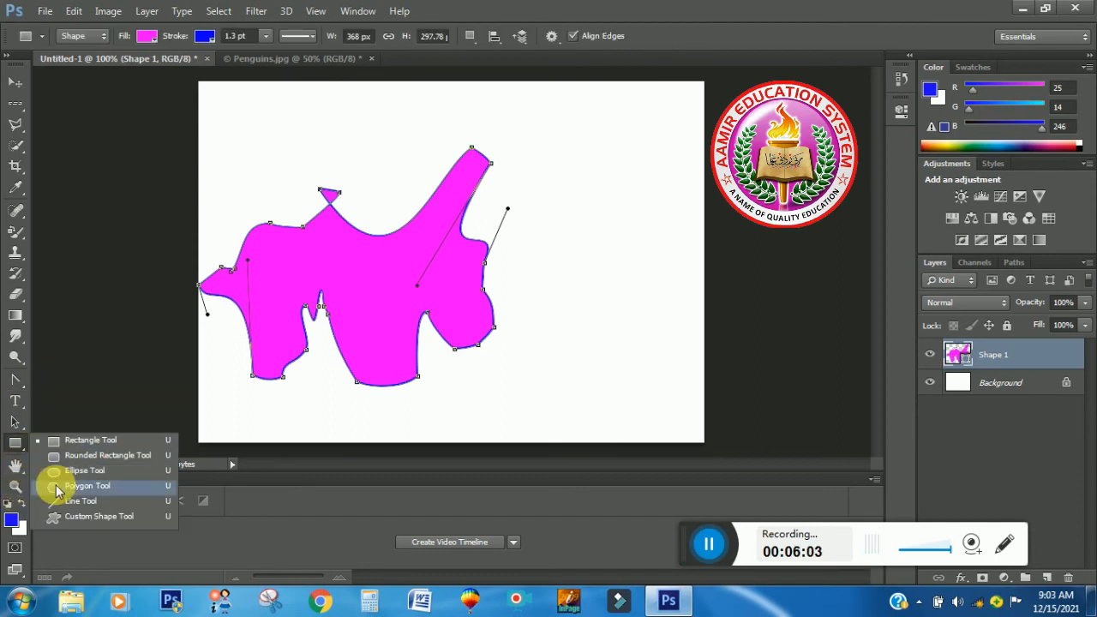
click(31, 484)
drag(537, 156, 583, 197)
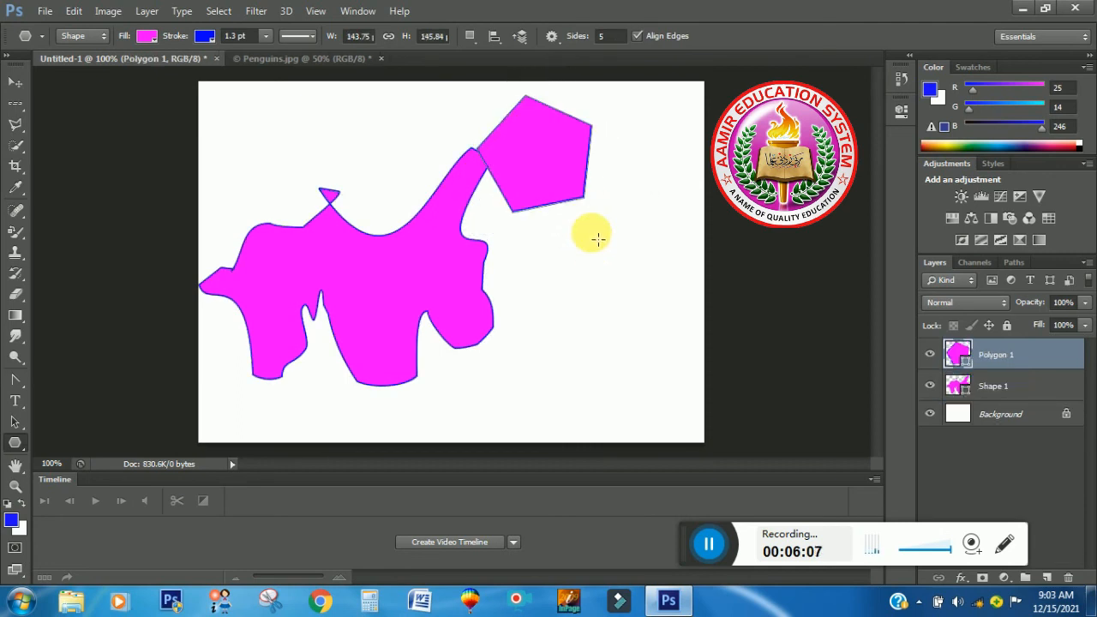
Step: Use the Convert Point tool to turn the pentagon's top, right and two lower corners into curves that bend its edges inward
drag(16, 387, 56, 436)
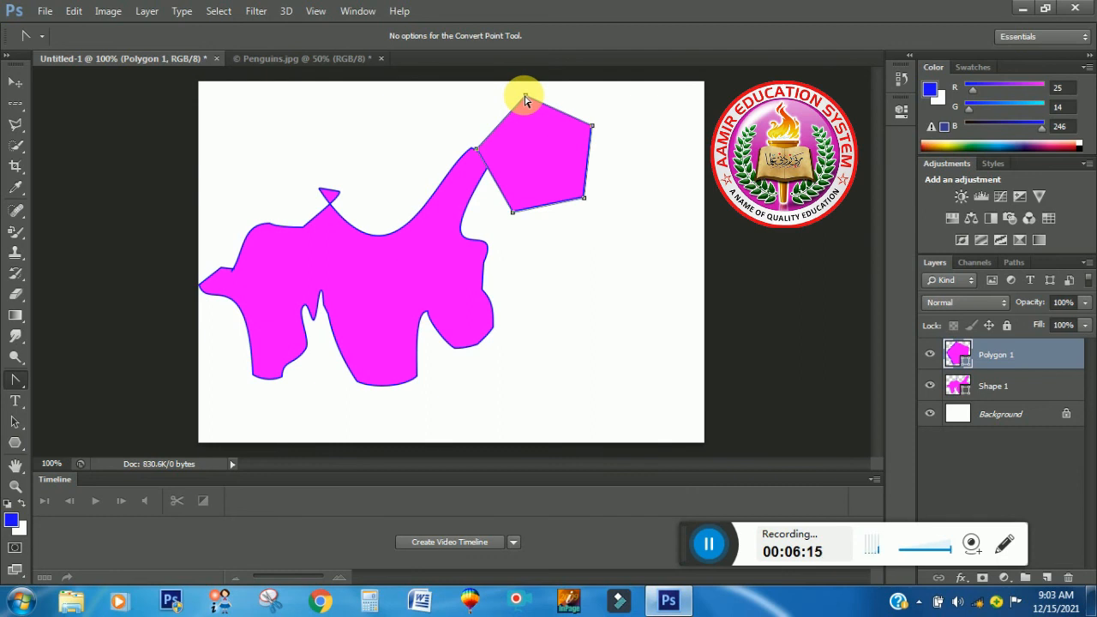
drag(524, 97, 532, 144)
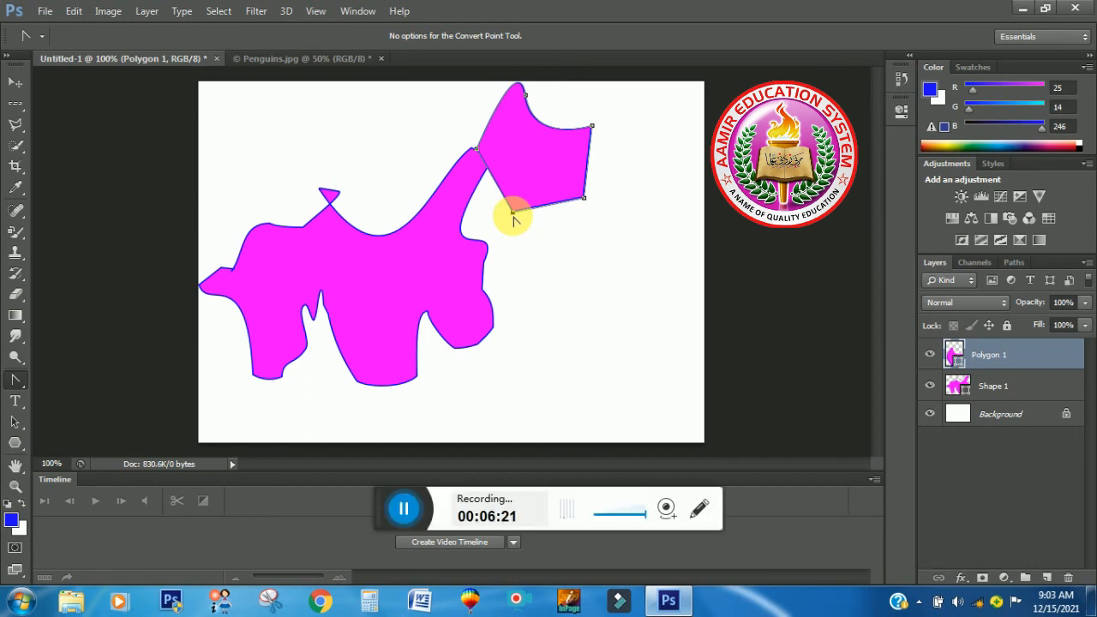
drag(513, 212, 545, 162)
drag(591, 129, 533, 149)
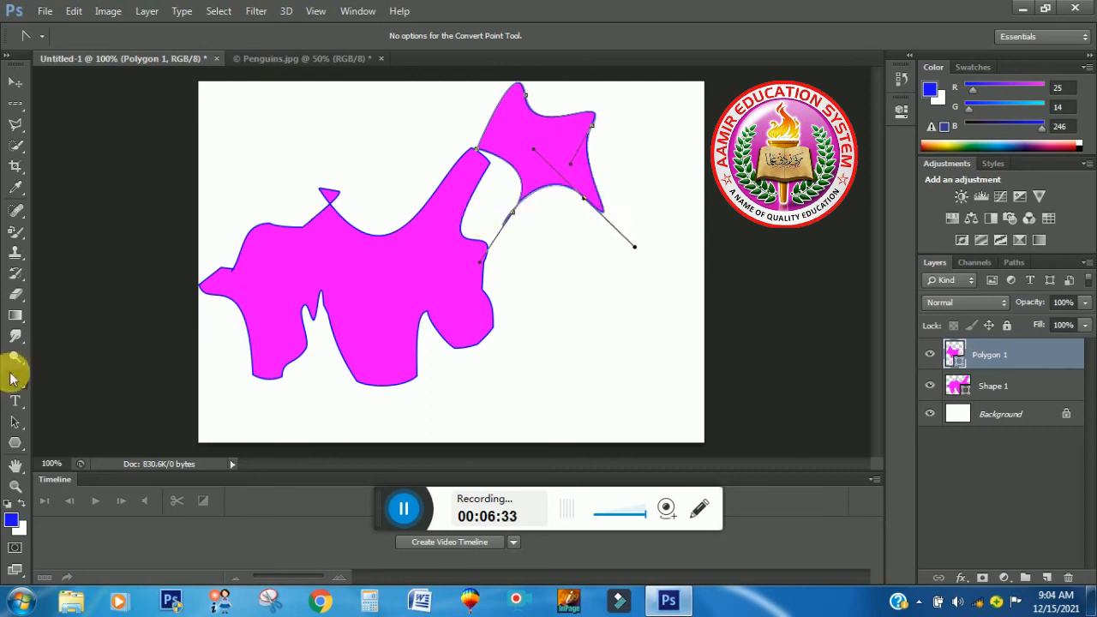
Step: Switch from the Convert Point tool back to the regular Pen tool and show the available pen tool variants
right_click(12, 377)
click(80, 377)
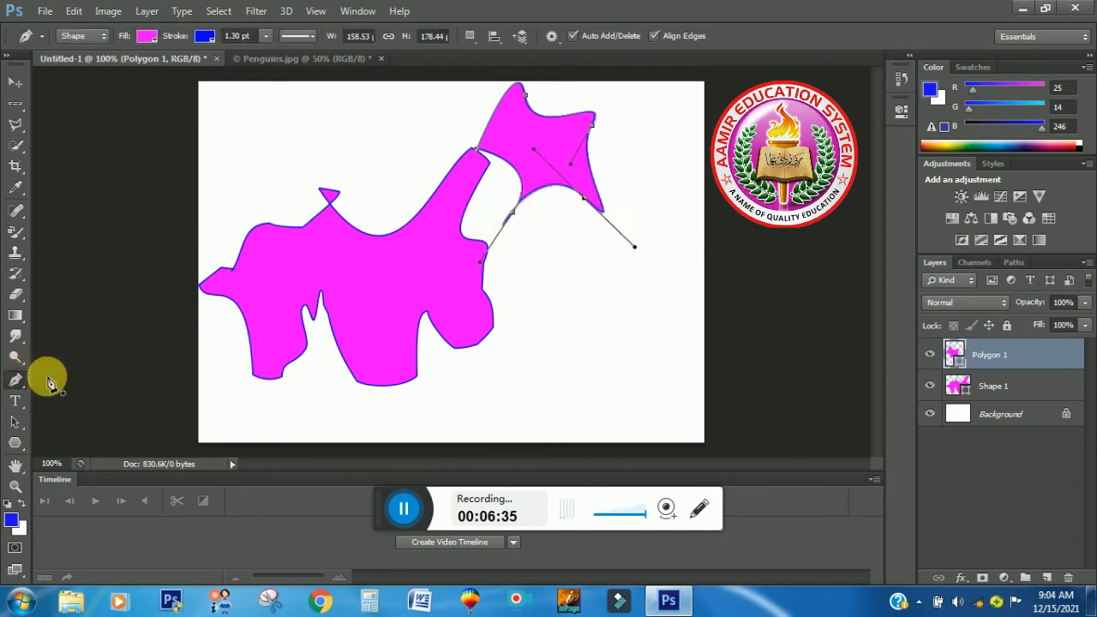
right_click(26, 381)
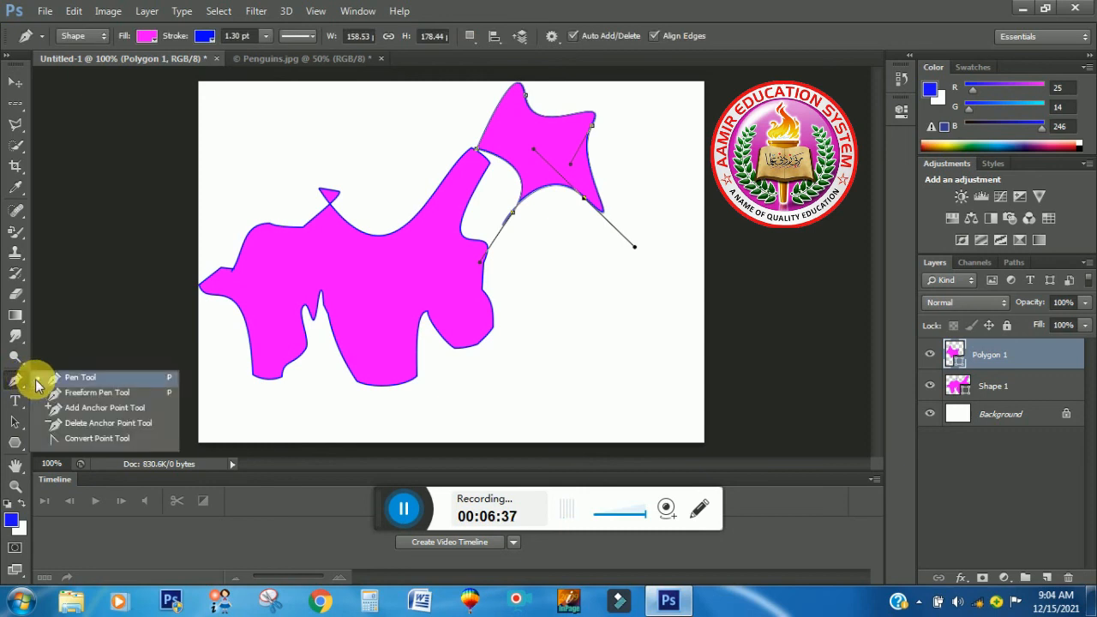